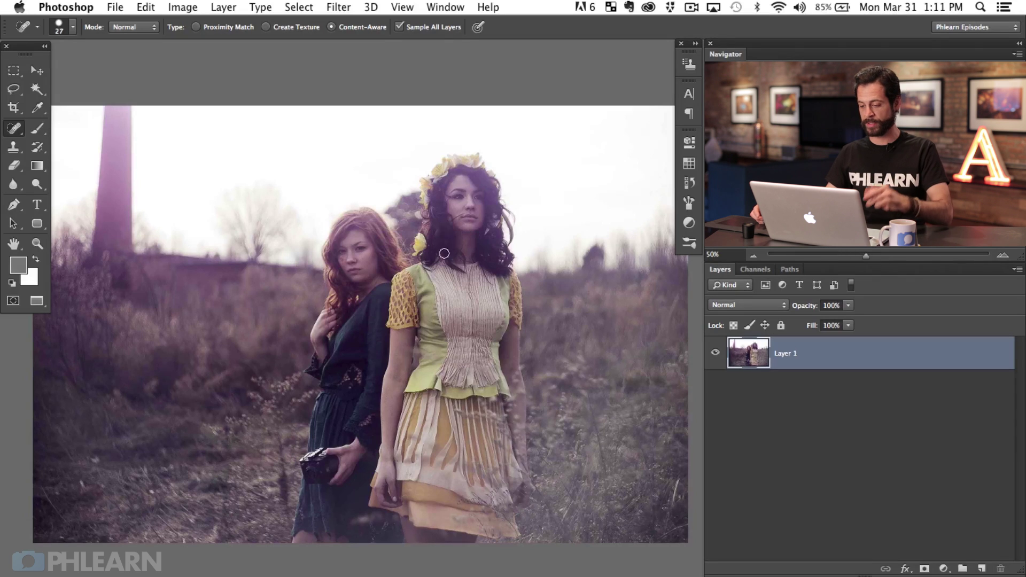
Add a Color Balance adjustment layer with midtones Red +18 and Yellow/Blue −26.
{"action": "left_click_drag", "start_coordinate": [445, 384], "coordinate": [460, 380]}
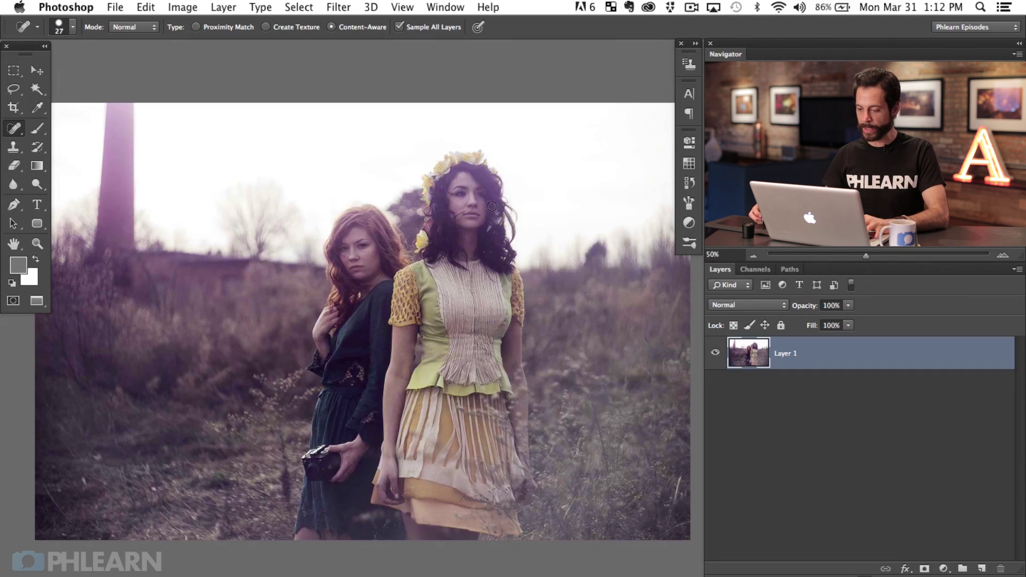
{"action": "left_click", "coordinate": [943, 569]}
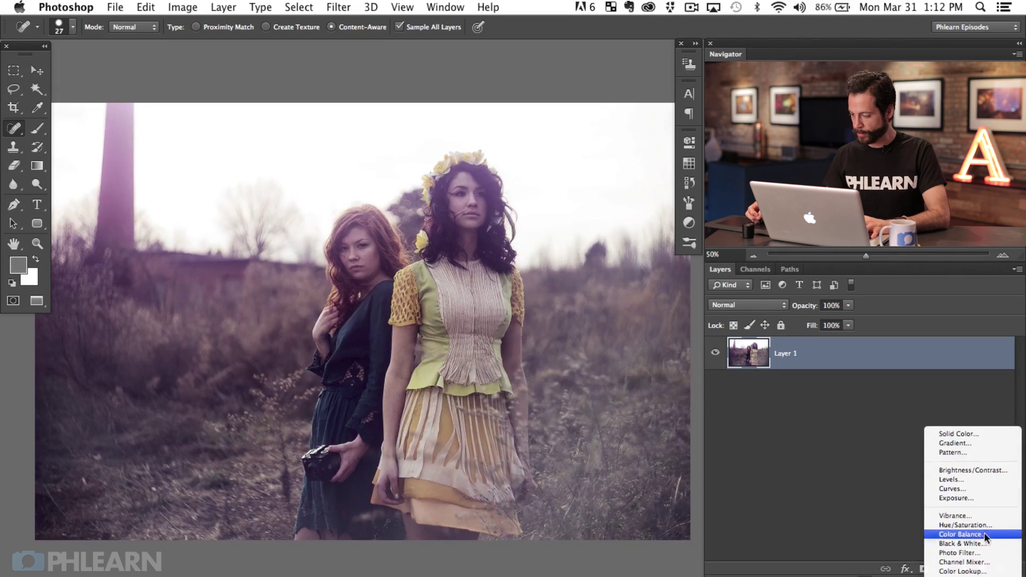
{"action": "left_click", "coordinate": [960, 534]}
{"action": "scroll", "coordinate": [439, 360], "scroll_direction": "right", "scroll_amount": 5}
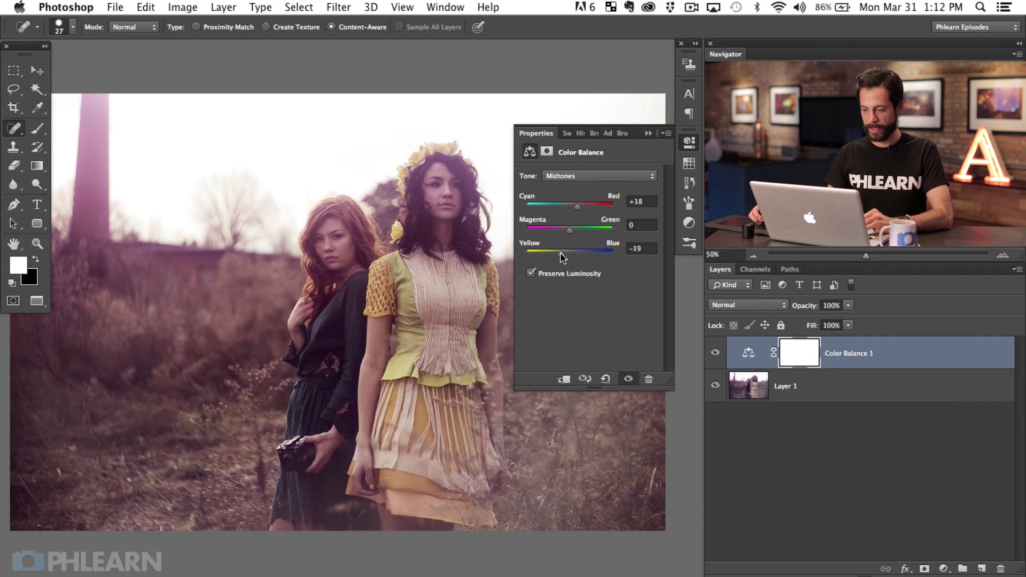
{"action": "left_click_drag", "start_coordinate": [560, 254], "coordinate": [561, 254]}
{"action": "left_click_drag", "start_coordinate": [562, 255], "coordinate": [558, 254]}
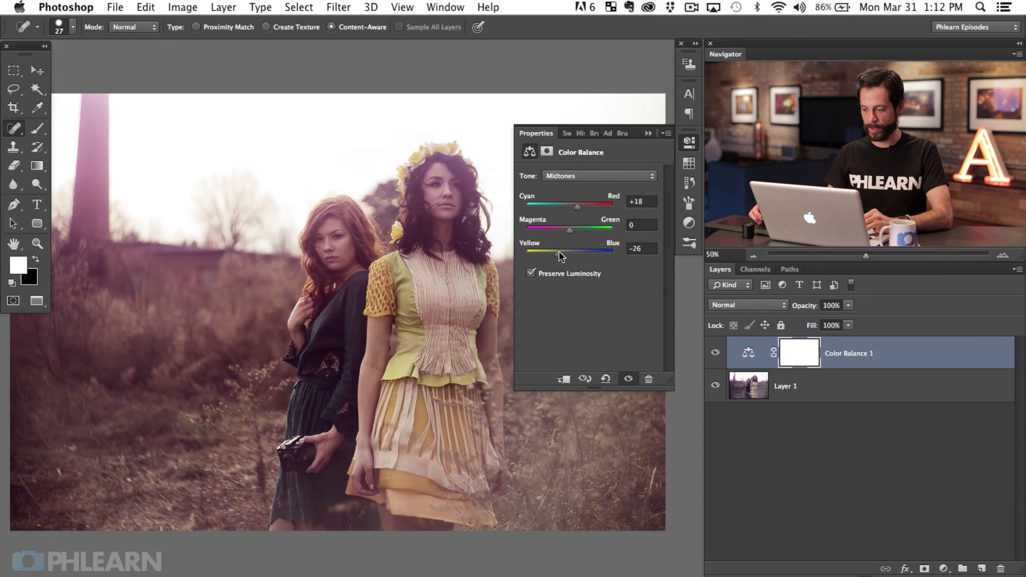
Toggle Color Balance 1 on and off to compare, then switch its tone to Shadows.
{"action": "left_click", "coordinate": [715, 352]}
{"action": "left_click", "coordinate": [715, 353]}
{"action": "left_click", "coordinate": [716, 353]}
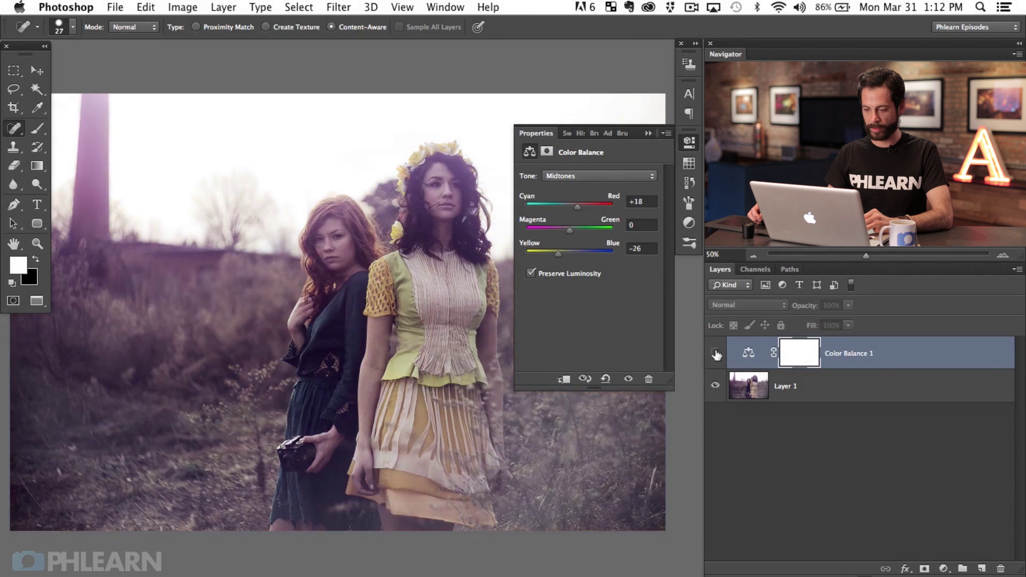
{"action": "left_click", "coordinate": [715, 353]}
{"action": "left_click", "coordinate": [715, 353]}
{"action": "left_click", "coordinate": [716, 352]}
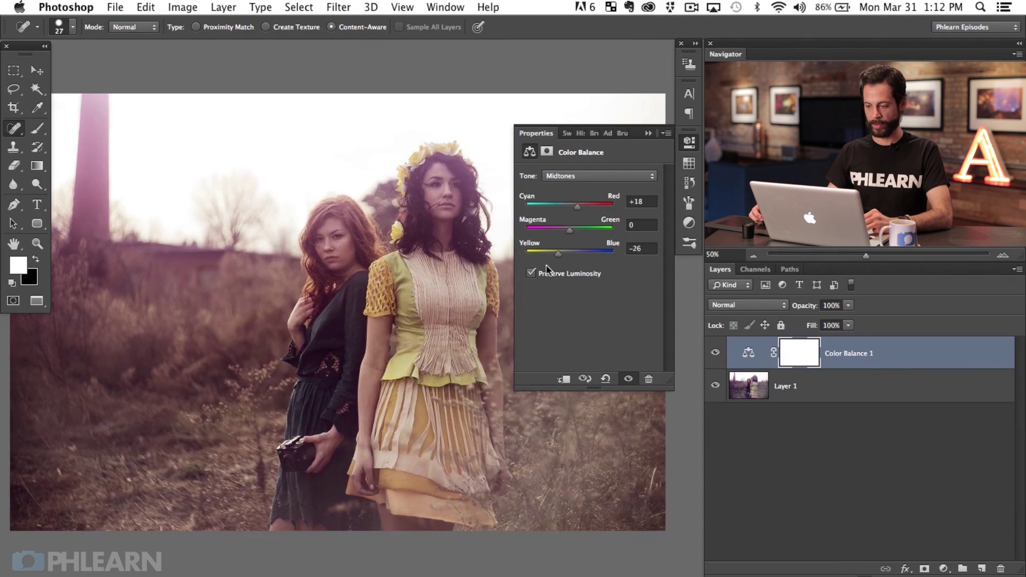
{"action": "left_click", "coordinate": [588, 176]}
{"action": "left_click", "coordinate": [586, 167]}
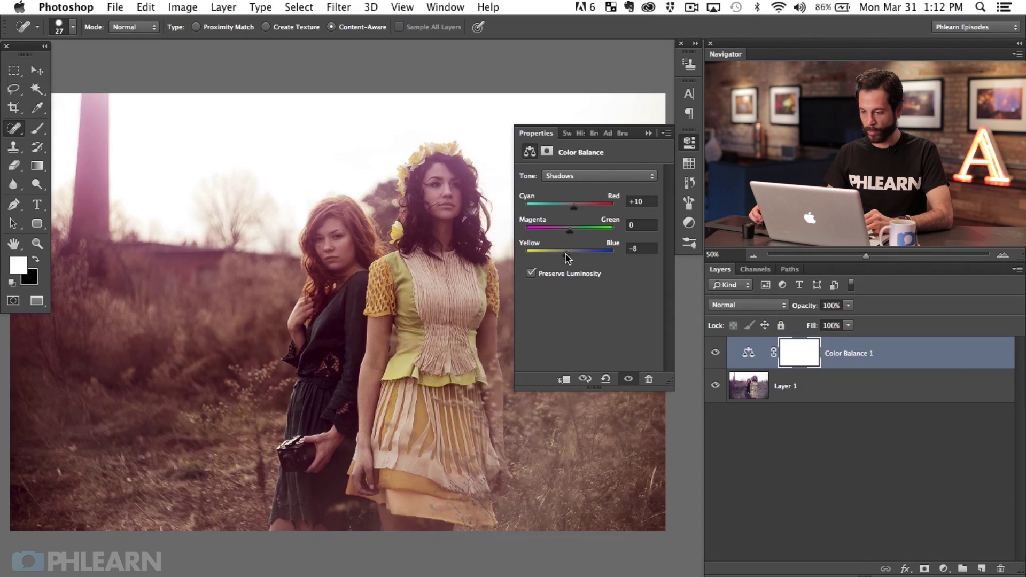
Set the Color Balance highlights to Cyan/Red −6, Magenta/Green +8, Yellow/Blue +6.
{"action": "left_click", "coordinate": [586, 176]}
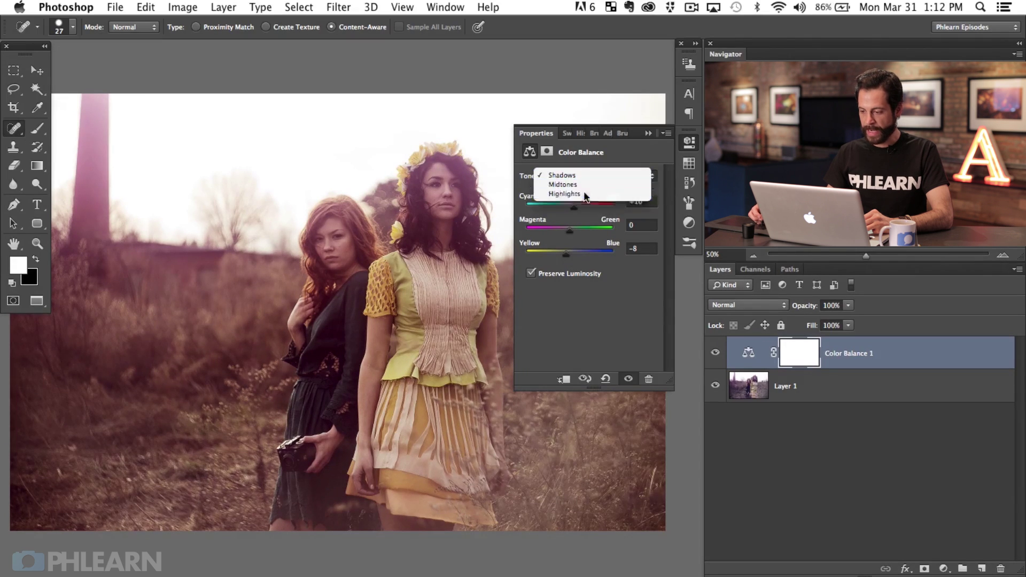
{"action": "left_click", "coordinate": [585, 195]}
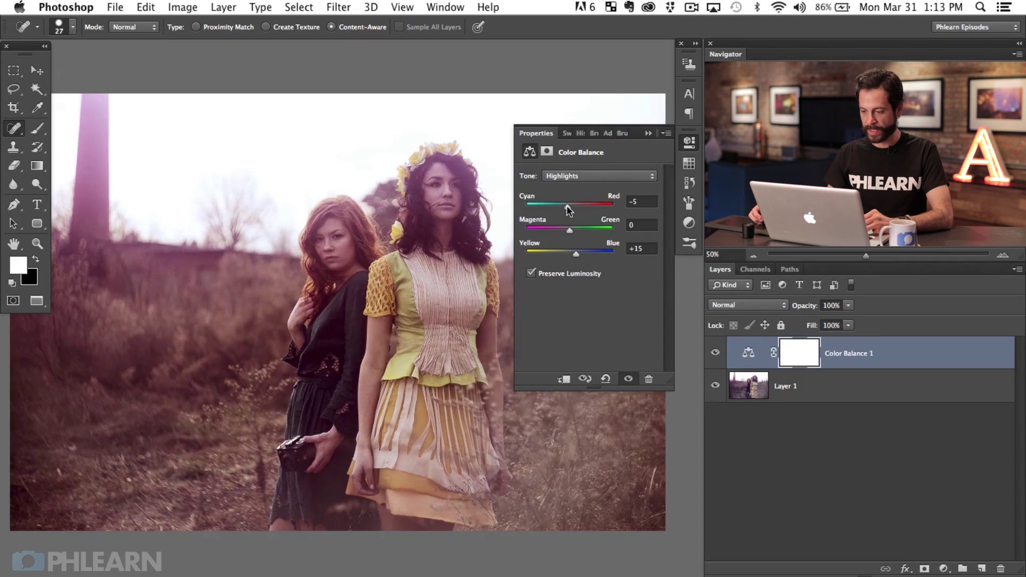
{"action": "left_click_drag", "start_coordinate": [566, 205], "coordinate": [572, 234]}
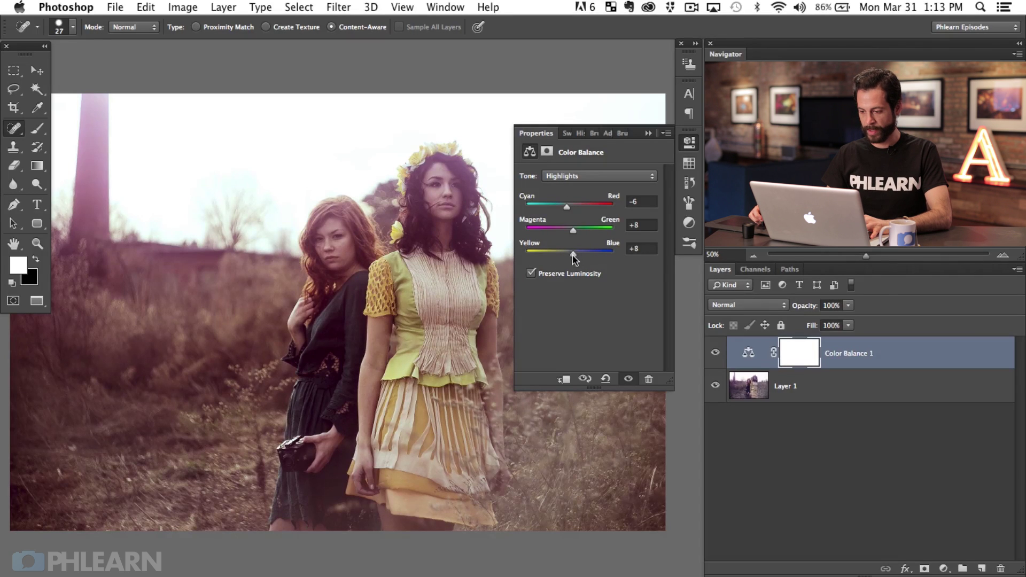
{"action": "left_click_drag", "start_coordinate": [573, 255], "coordinate": [572, 255]}
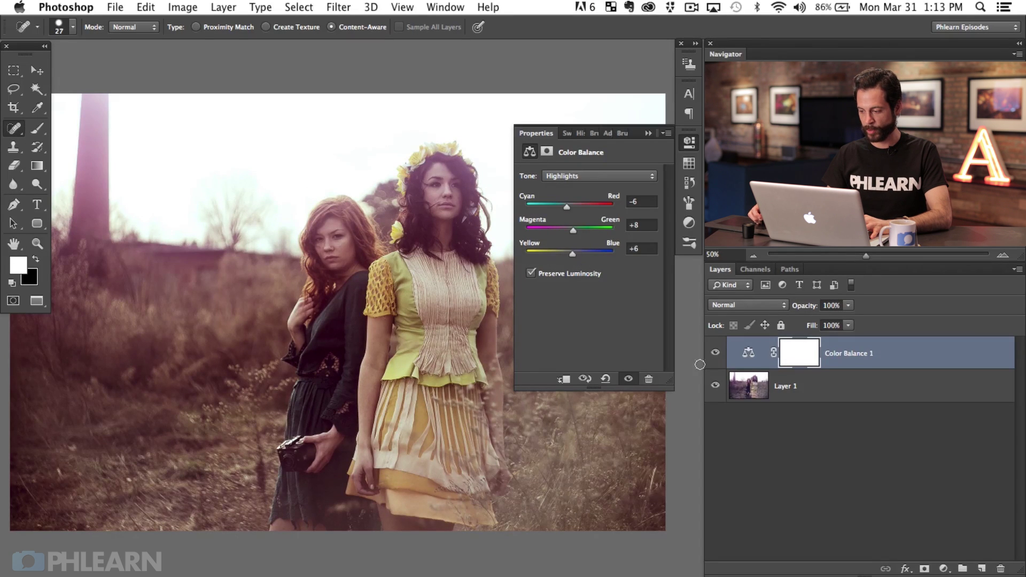
Compare Color Balance 1 on and off, collapse its Properties panel, and leave it visible.
{"action": "left_click", "coordinate": [716, 354]}
{"action": "left_click", "coordinate": [715, 355]}
{"action": "left_click", "coordinate": [715, 357]}
{"action": "left_click", "coordinate": [715, 358]}
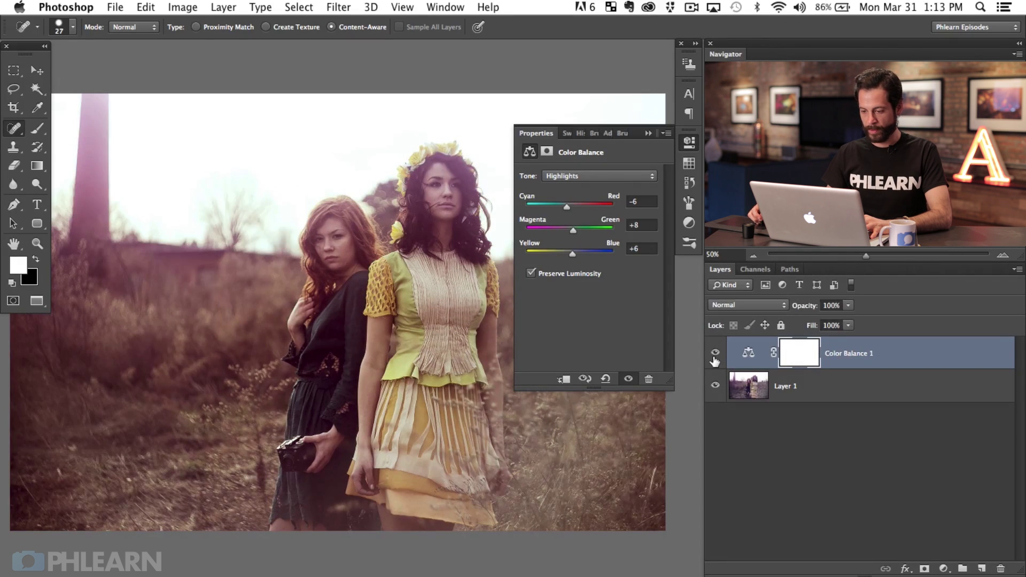
{"action": "left_click", "coordinate": [714, 360]}
{"action": "left_click", "coordinate": [715, 361]}
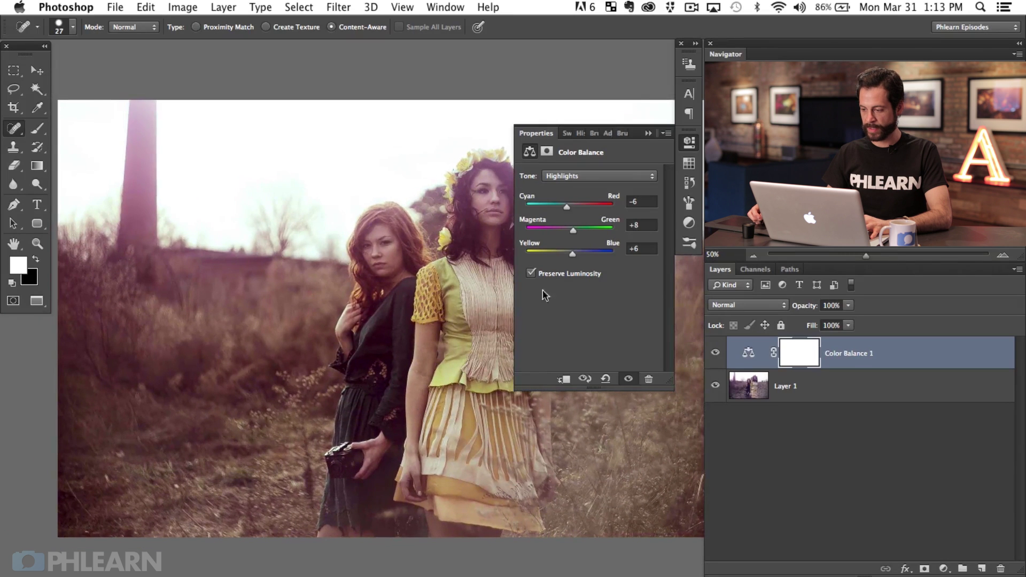
{"action": "left_click", "coordinate": [689, 142]}
{"action": "left_click", "coordinate": [714, 354]}
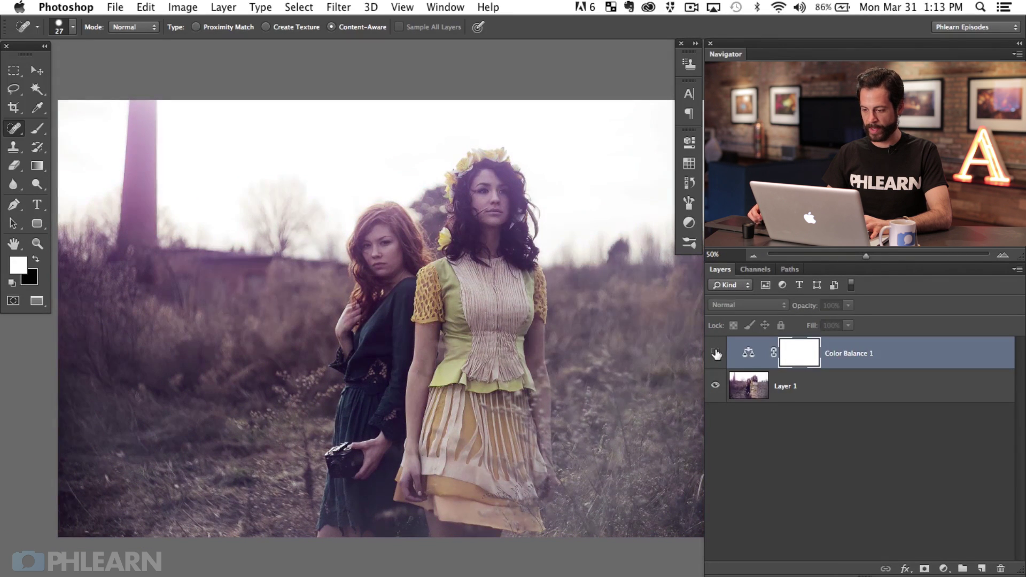
{"action": "left_click", "coordinate": [714, 355]}
{"action": "left_click", "coordinate": [714, 355]}
{"action": "left_click", "coordinate": [714, 354]}
{"action": "left_click_drag", "start_coordinate": [587, 400], "coordinate": [549, 392]}
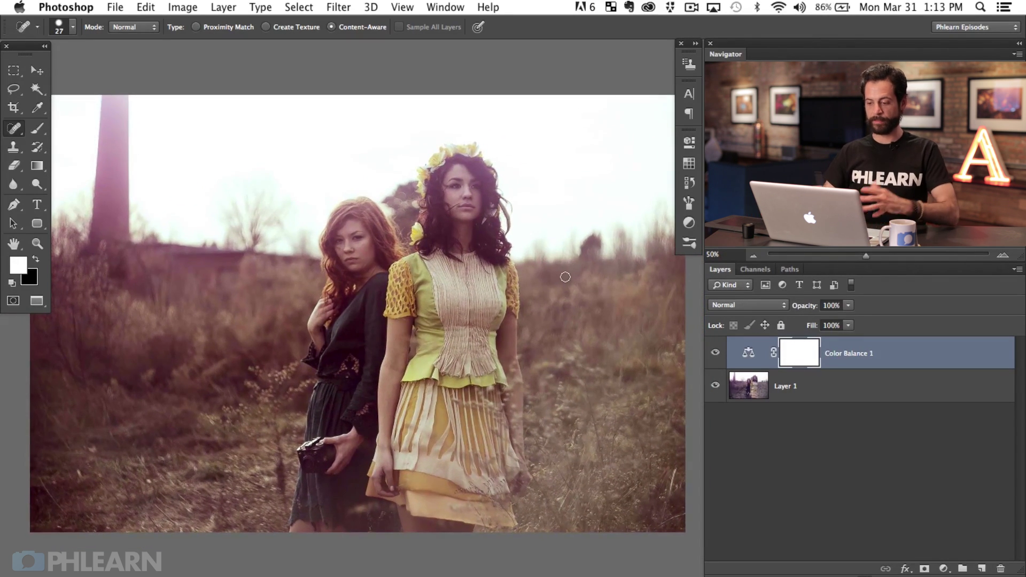
Add a Hue/Saturation adjustment layer and target its Yellows range.
{"action": "left_click", "coordinate": [944, 569]}
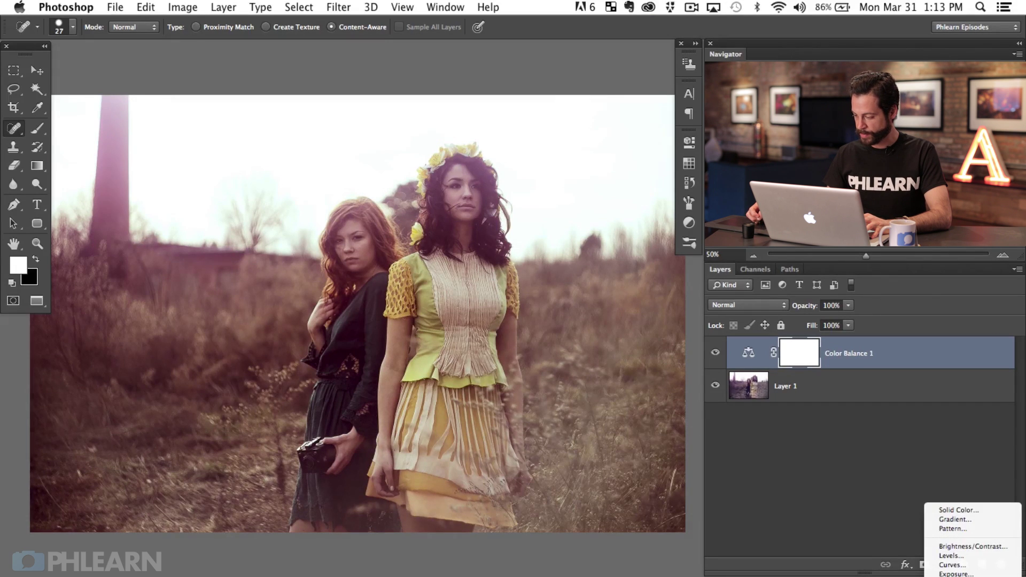
{"action": "left_click", "coordinate": [956, 573]}
{"action": "scroll", "coordinate": [419, 343], "scroll_direction": "right", "scroll_amount": 5}
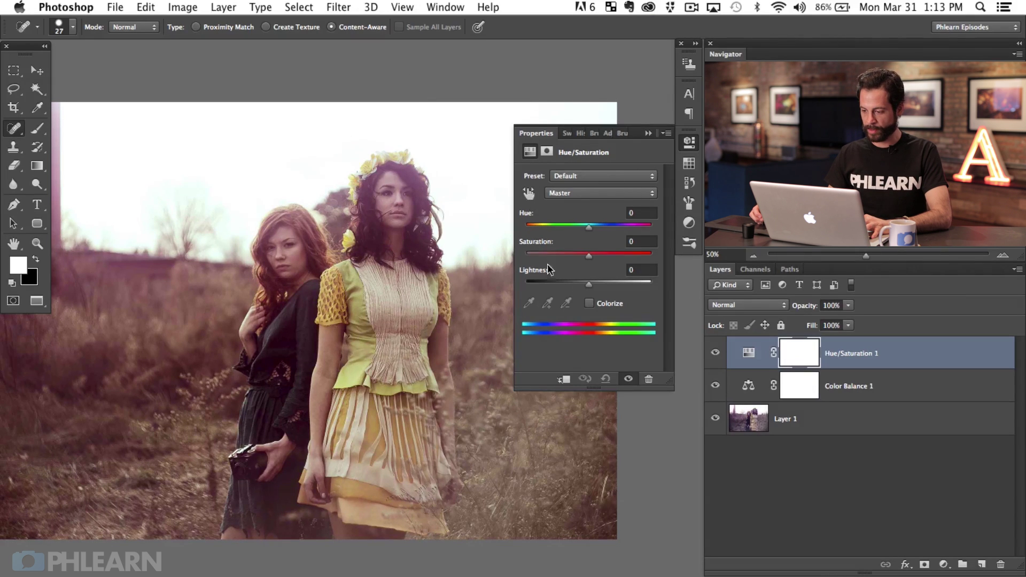
{"action": "left_click", "coordinate": [576, 197]}
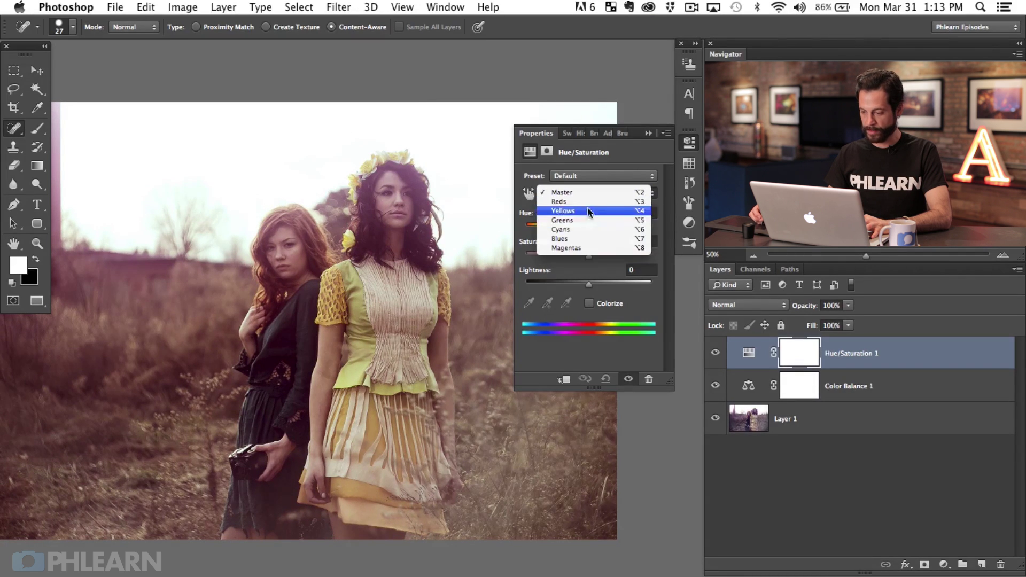
{"action": "left_click", "coordinate": [576, 210]}
Refine the Yellows range by sampling the yellow dress with the eyedropper.
{"action": "left_click", "coordinate": [529, 303]}
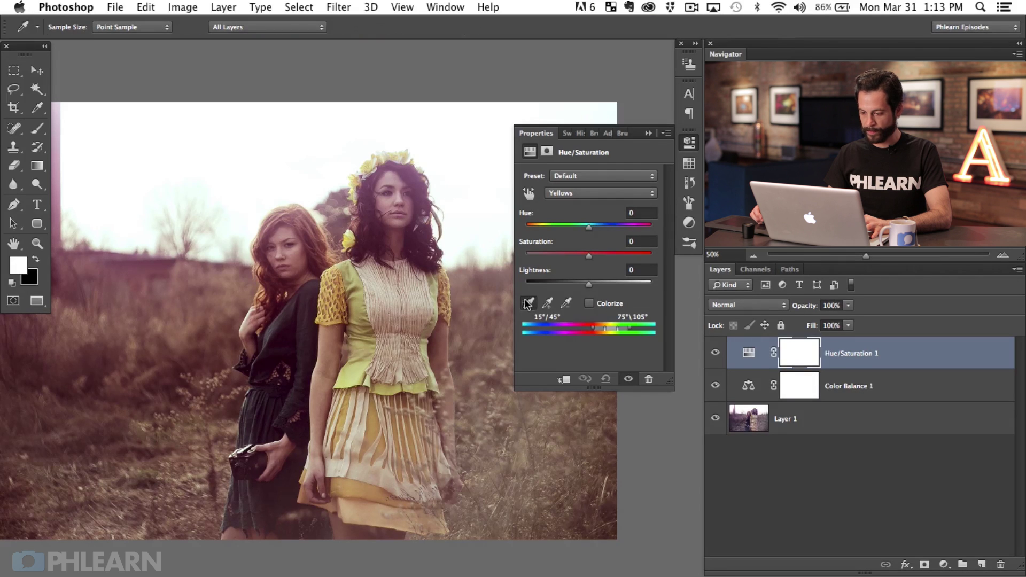
{"action": "left_click", "coordinate": [355, 374]}
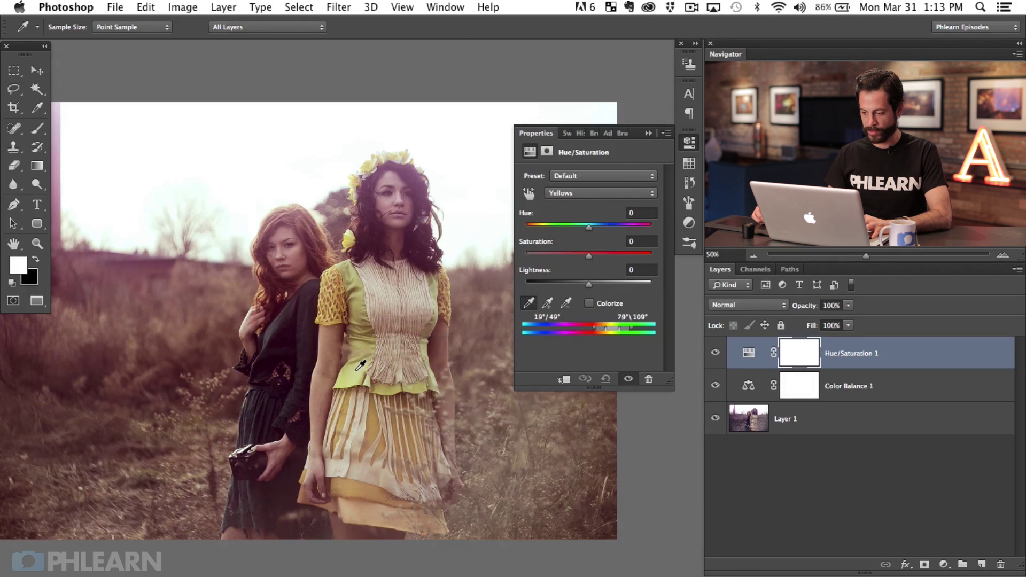
{"action": "left_click", "coordinate": [358, 372]}
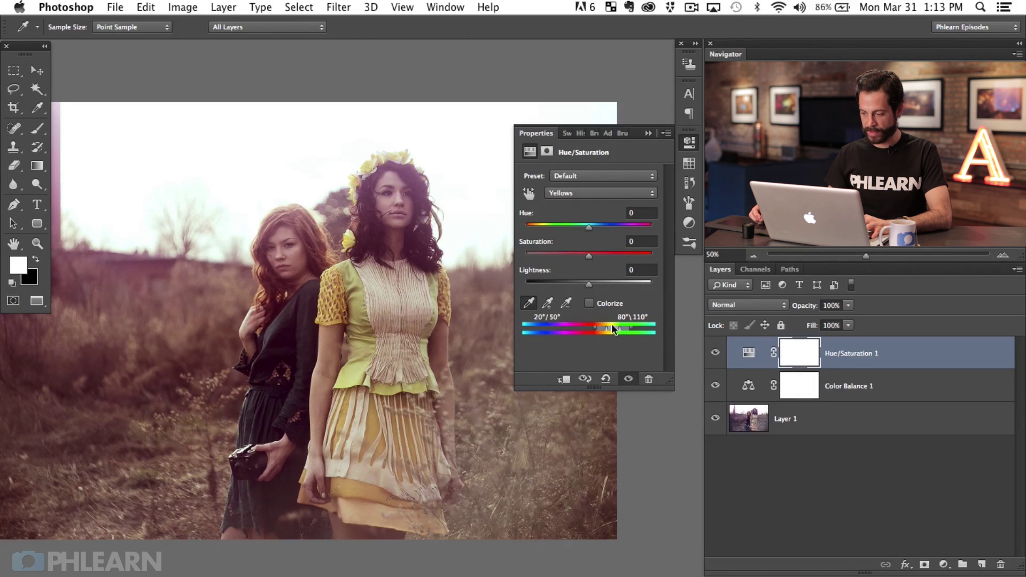
{"action": "left_click", "coordinate": [363, 356]}
{"action": "left_click", "coordinate": [463, 402]}
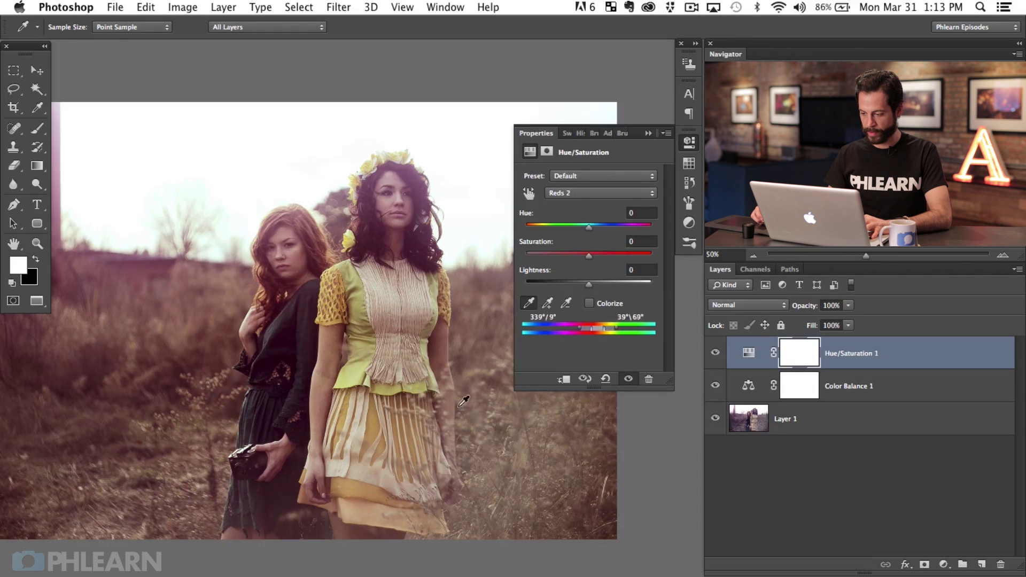
{"action": "left_click", "coordinate": [348, 373]}
{"action": "left_click", "coordinate": [293, 310]}
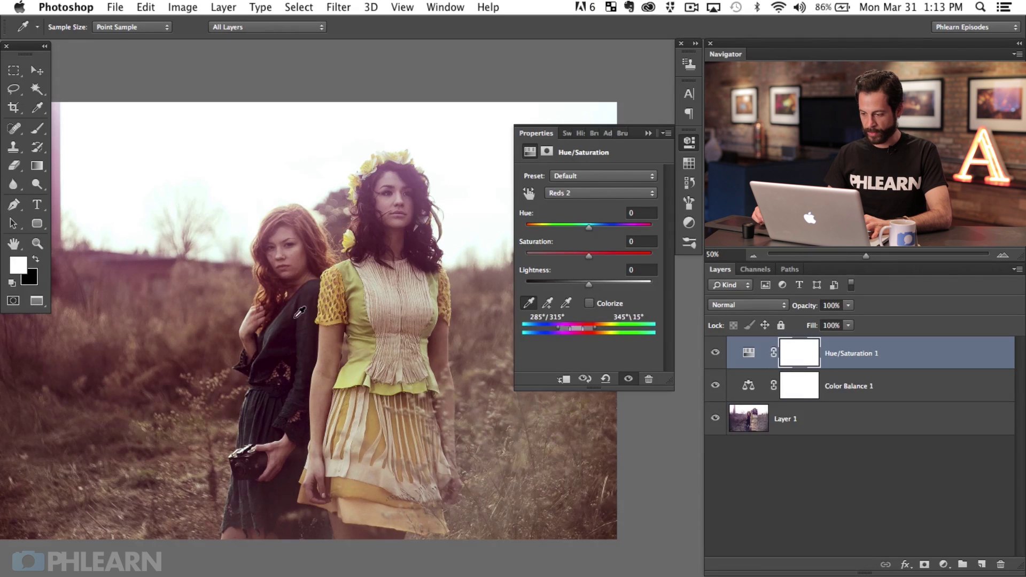
{"action": "left_click", "coordinate": [287, 319]}
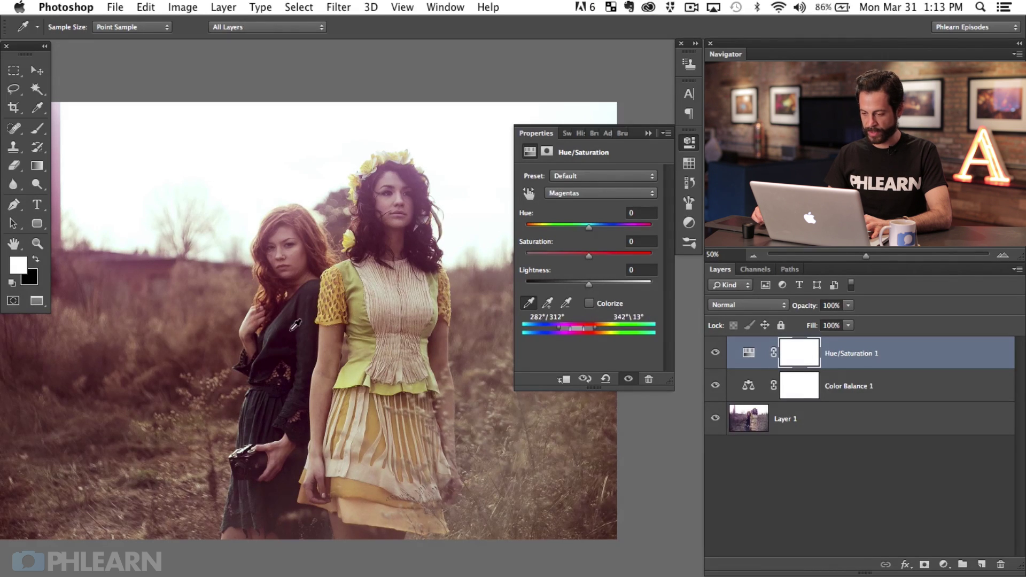
{"action": "left_click", "coordinate": [354, 368]}
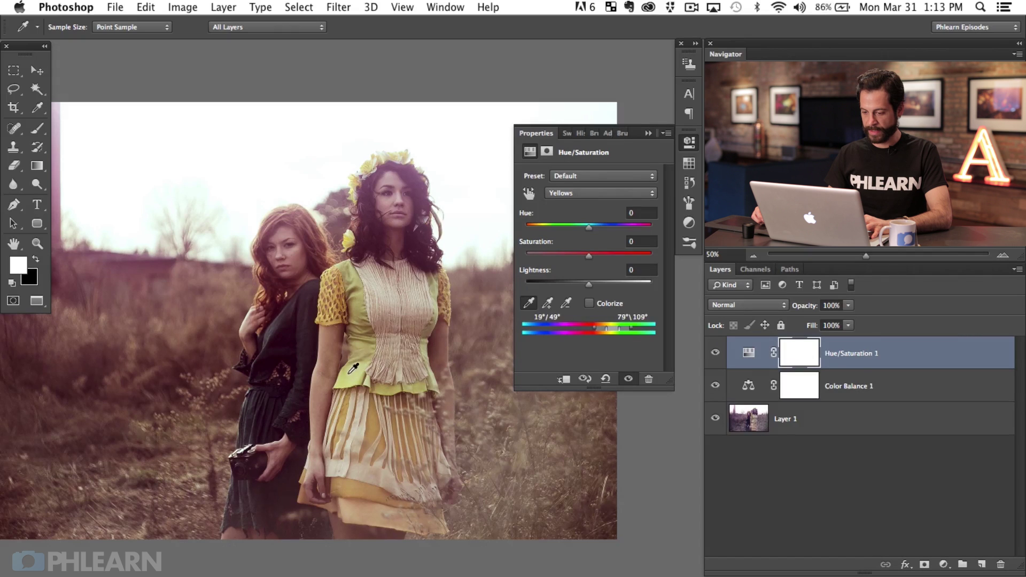
{"action": "left_click", "coordinate": [357, 370]}
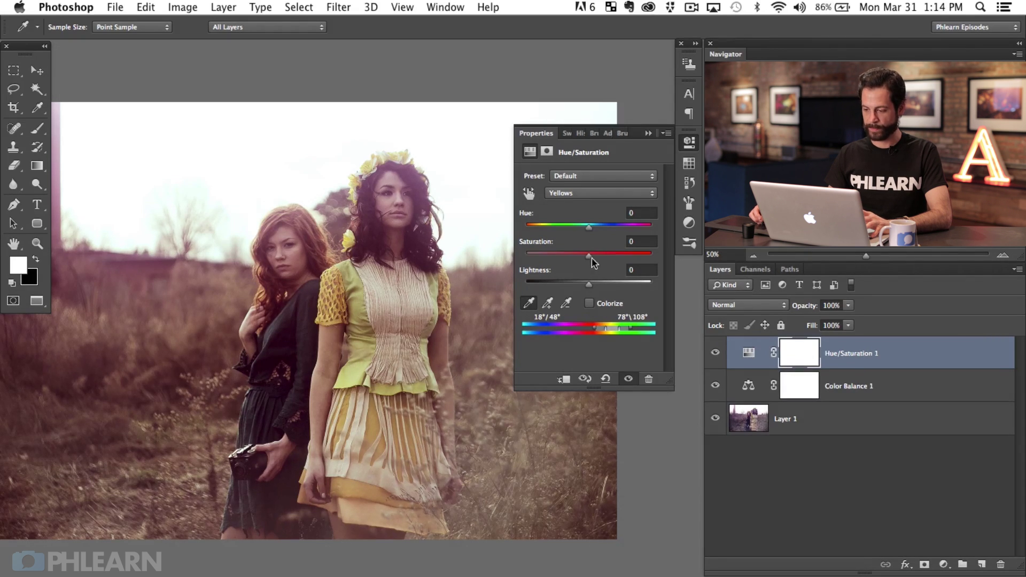
Raise Yellows saturation to +28 and compare the photo with and without it.
{"action": "left_click_drag", "start_coordinate": [589, 255], "coordinate": [604, 257]}
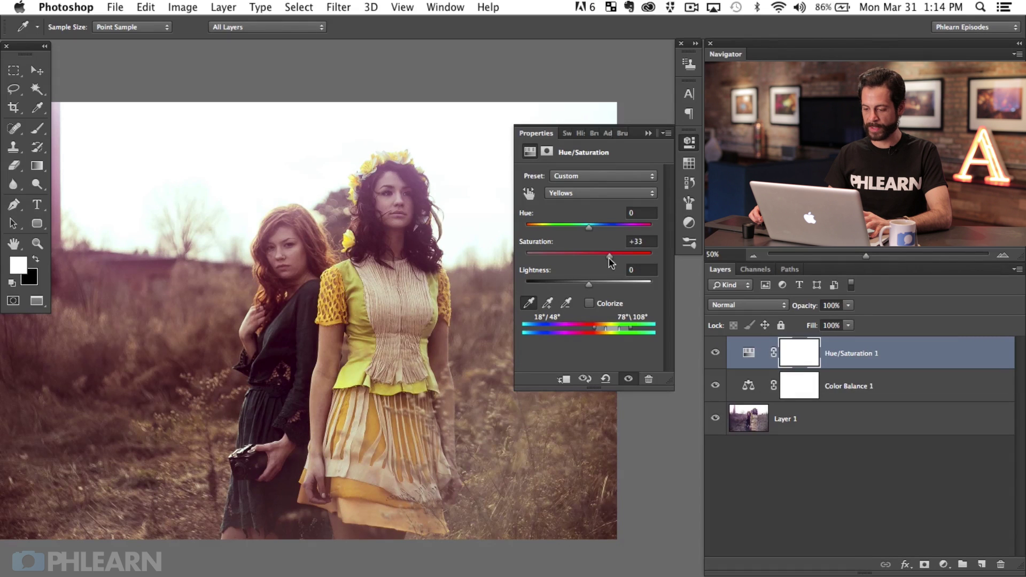
{"action": "left_click", "coordinate": [715, 353]}
{"action": "left_click", "coordinate": [715, 353]}
{"action": "left_click", "coordinate": [715, 352]}
{"action": "left_click", "coordinate": [715, 352]}
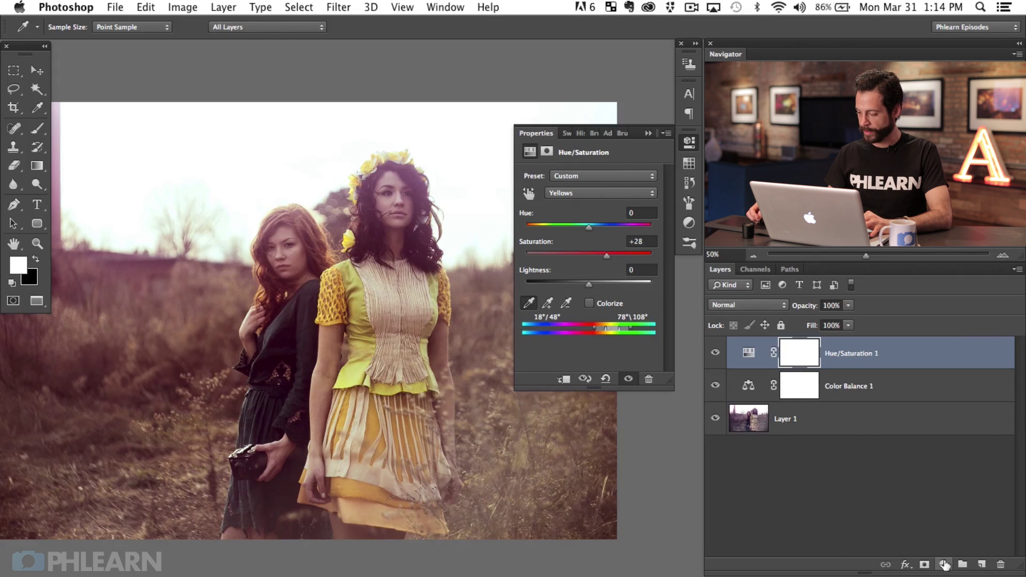
Switch to the Magentas range, sample the dark dress, and raise saturation to +15.
{"action": "left_click", "coordinate": [579, 194]}
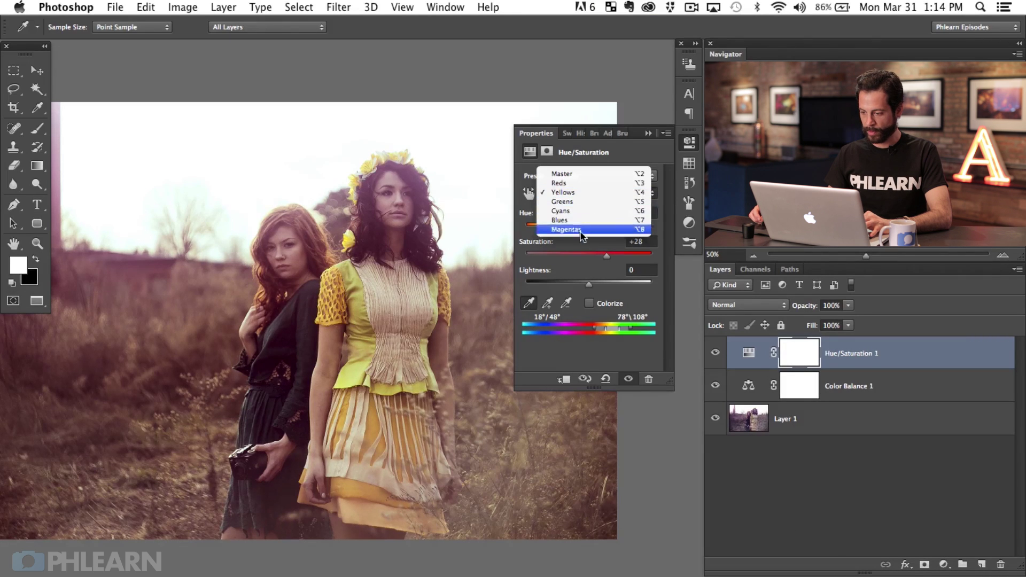
{"action": "left_click", "coordinate": [586, 261]}
{"action": "left_click", "coordinate": [577, 196]}
{"action": "left_click", "coordinate": [580, 230]}
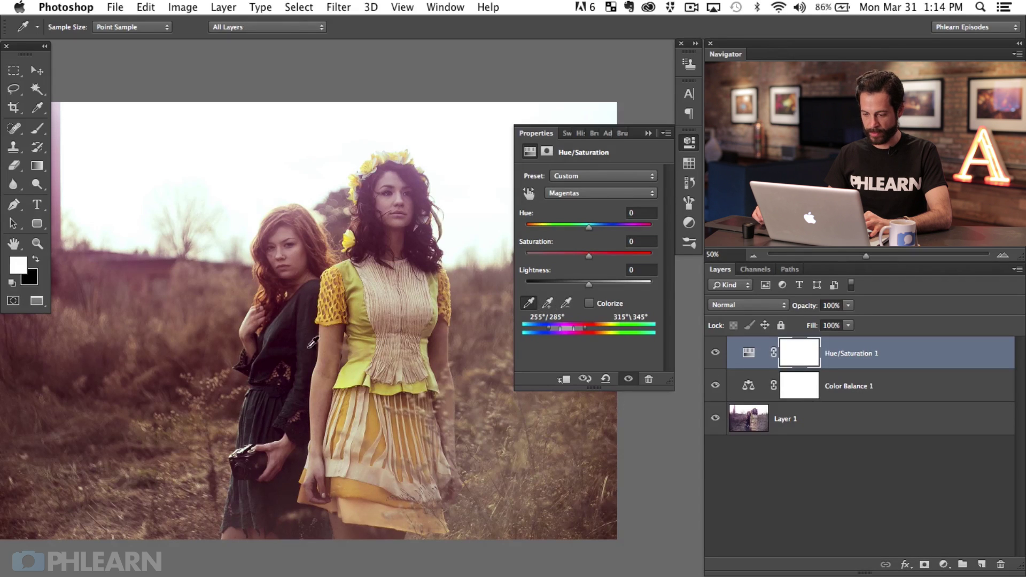
{"action": "left_click", "coordinate": [275, 325]}
{"action": "left_click", "coordinate": [275, 326]}
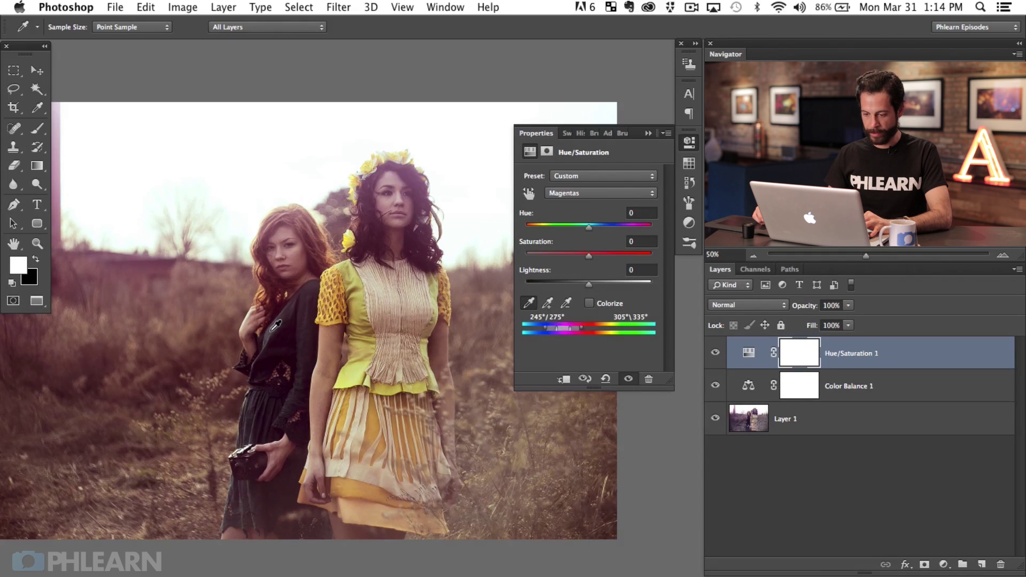
{"action": "mouse_move", "coordinate": [589, 255]}
{"action": "left_mouse_down"}
{"action": "mouse_move", "coordinate": [611, 261]}
{"action": "mouse_move", "coordinate": [598, 261]}
{"action": "left_mouse_up"}
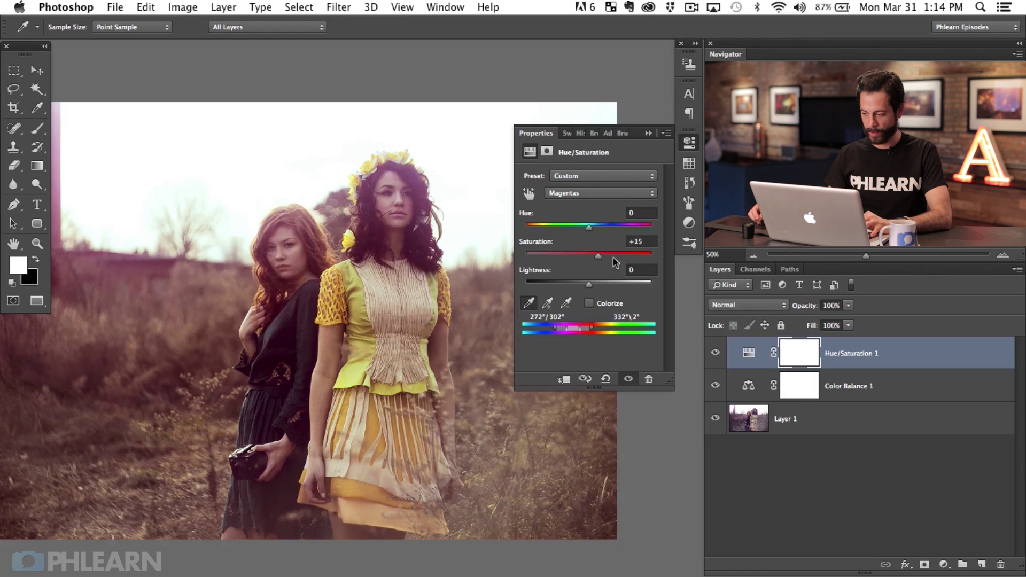
Toggle Hue/Saturation 1 to compare the Magentas boost, keeping it on.
{"action": "left_click", "coordinate": [715, 353]}
{"action": "left_click", "coordinate": [714, 354]}
{"action": "left_click", "coordinate": [714, 355]}
{"action": "left_click", "coordinate": [714, 355]}
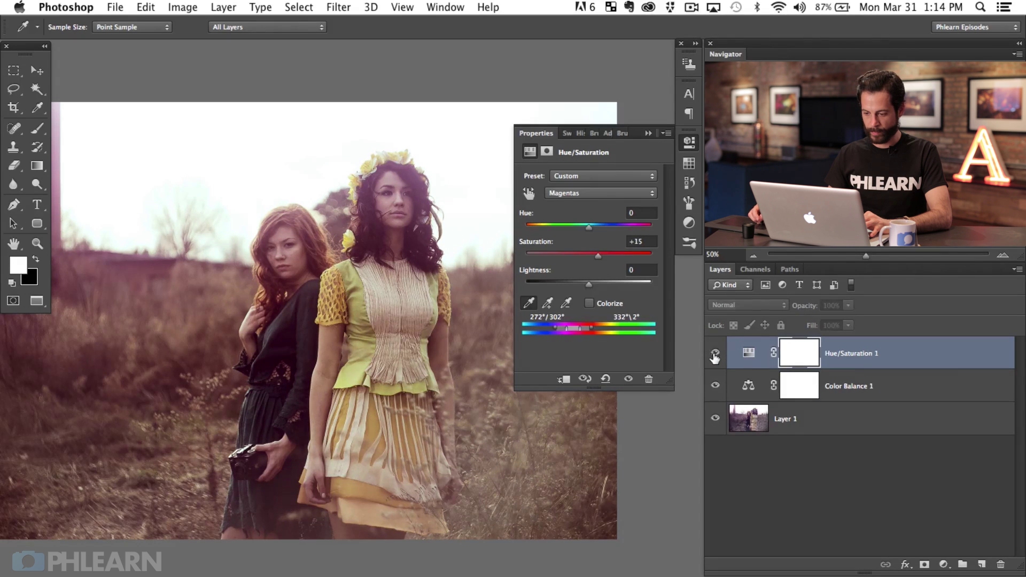
{"action": "left_click", "coordinate": [713, 356]}
{"action": "left_click", "coordinate": [714, 354]}
{"action": "left_click_drag", "start_coordinate": [314, 335], "coordinate": [383, 356]}
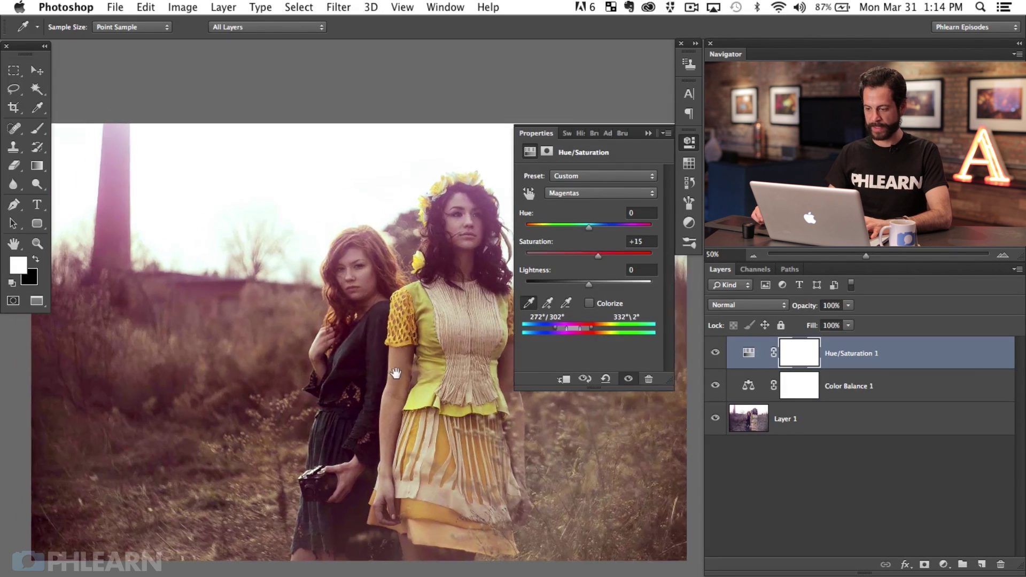
{"action": "left_click", "coordinate": [714, 355]}
{"action": "left_click", "coordinate": [713, 355]}
{"action": "left_click", "coordinate": [714, 355]}
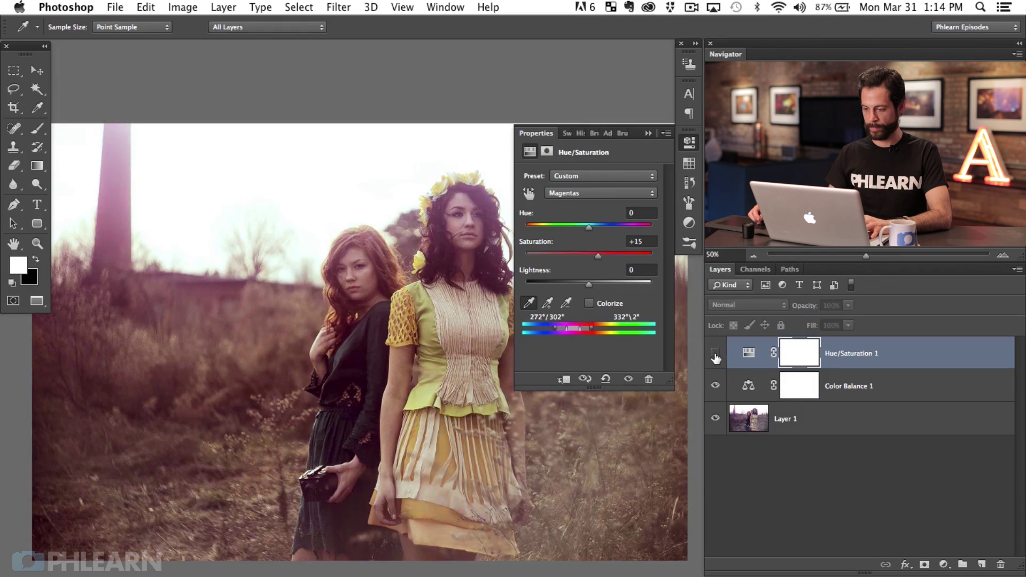
{"action": "left_click", "coordinate": [714, 355]}
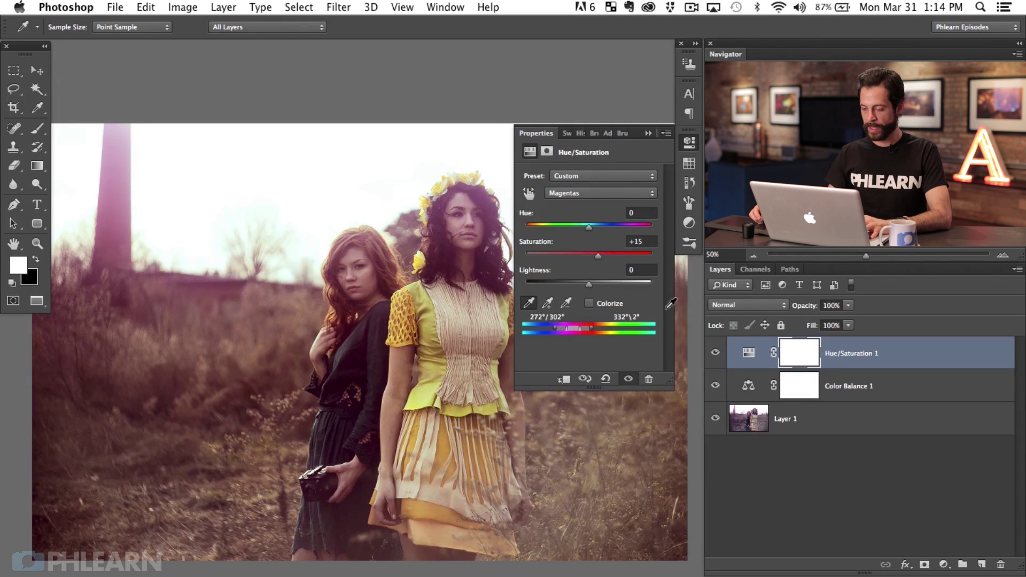
Switch the Hue/Saturation channel to Master and set the overall Hue to +3.
{"action": "left_click", "coordinate": [573, 194]}
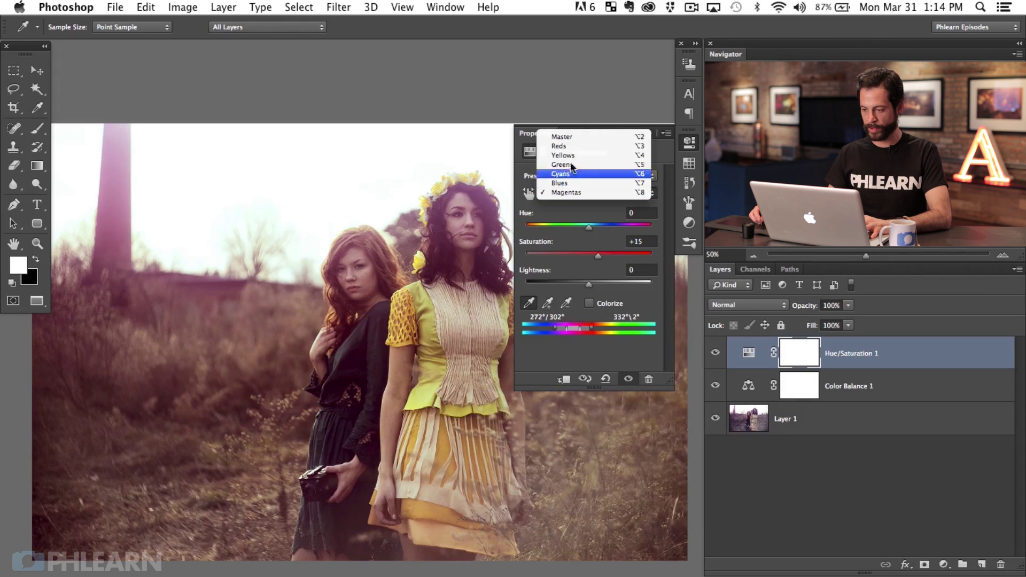
{"action": "left_click", "coordinate": [576, 145]}
{"action": "left_click", "coordinate": [574, 193]}
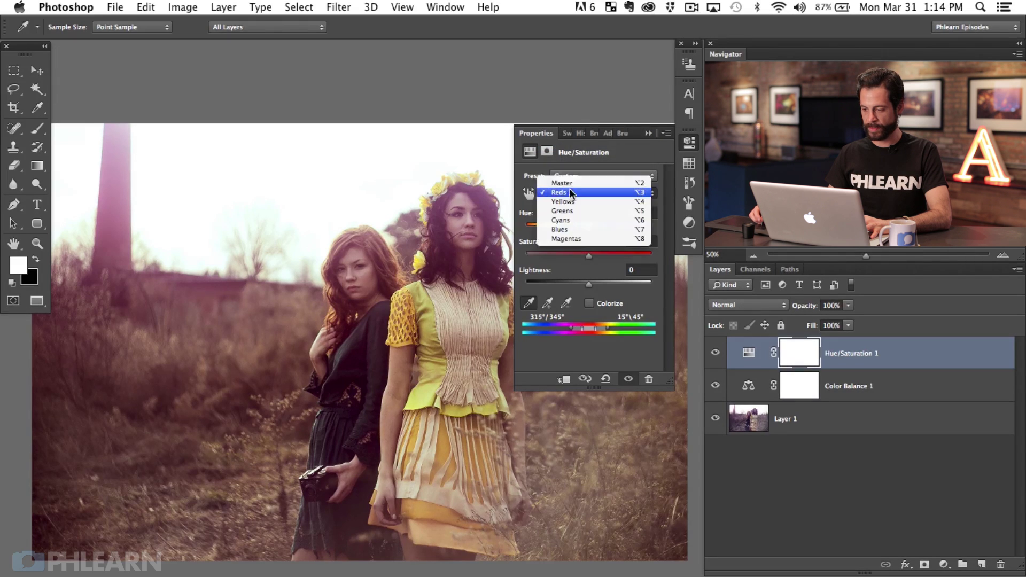
{"action": "left_click", "coordinate": [588, 178]}
{"action": "key", "text": "j"}
{"action": "left_click", "coordinate": [636, 214]}
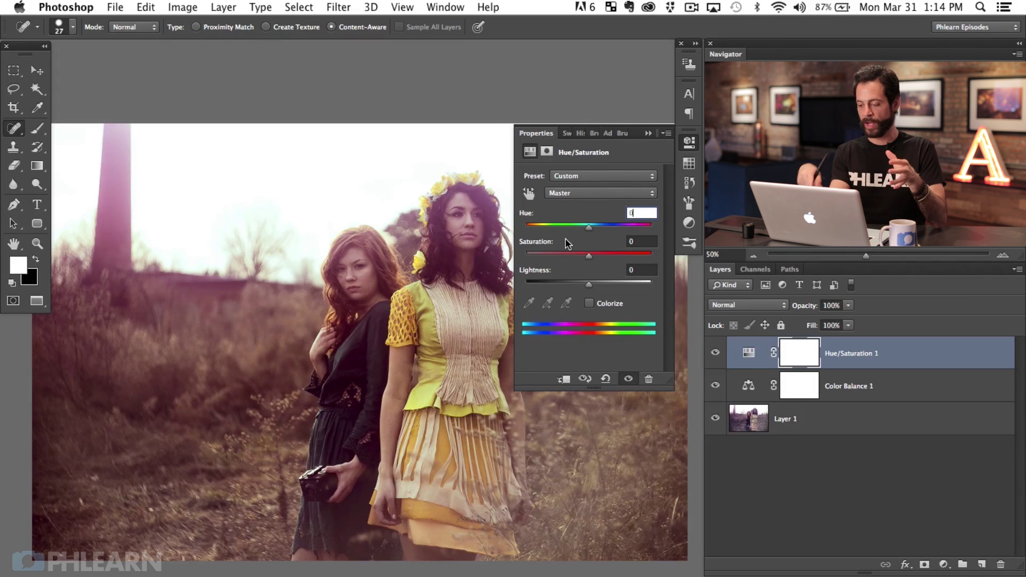
{"action": "key", "text": "Up"}
{"action": "key", "text": "Up"}
{"action": "key", "text": "Up"}
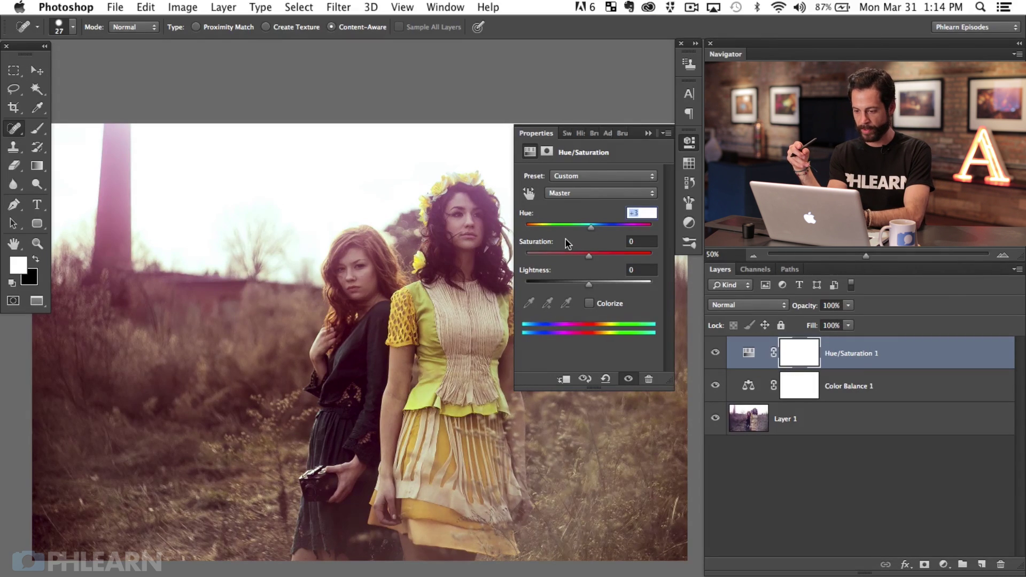
{"action": "key", "text": "Down"}
{"action": "key", "text": "Down"}
{"action": "key", "text": "Down"}
{"action": "key", "text": "Down"}
{"action": "key", "text": "Down"}
{"action": "key", "text": "Down"}
{"action": "key", "text": "Down"}
{"action": "key", "text": "Down"}
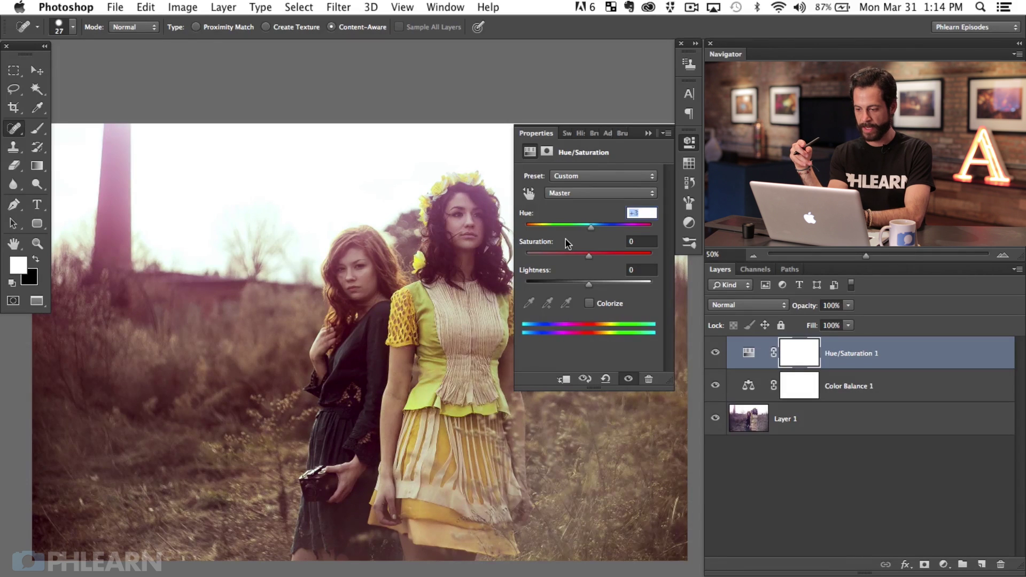
{"action": "key", "text": "Down"}
{"action": "key", "text": "Down"}
{"action": "key", "text": "Down"}
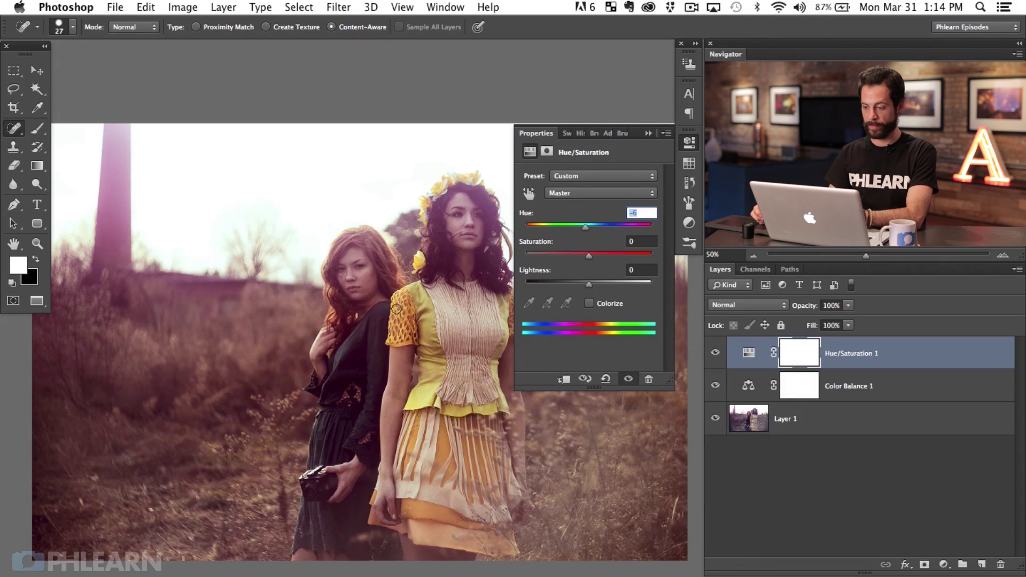
{"action": "mouse_move", "coordinate": [584, 230]}
{"action": "left_mouse_down"}
{"action": "mouse_move", "coordinate": [573, 227]}
{"action": "mouse_move", "coordinate": [591, 230]}
{"action": "left_mouse_up"}
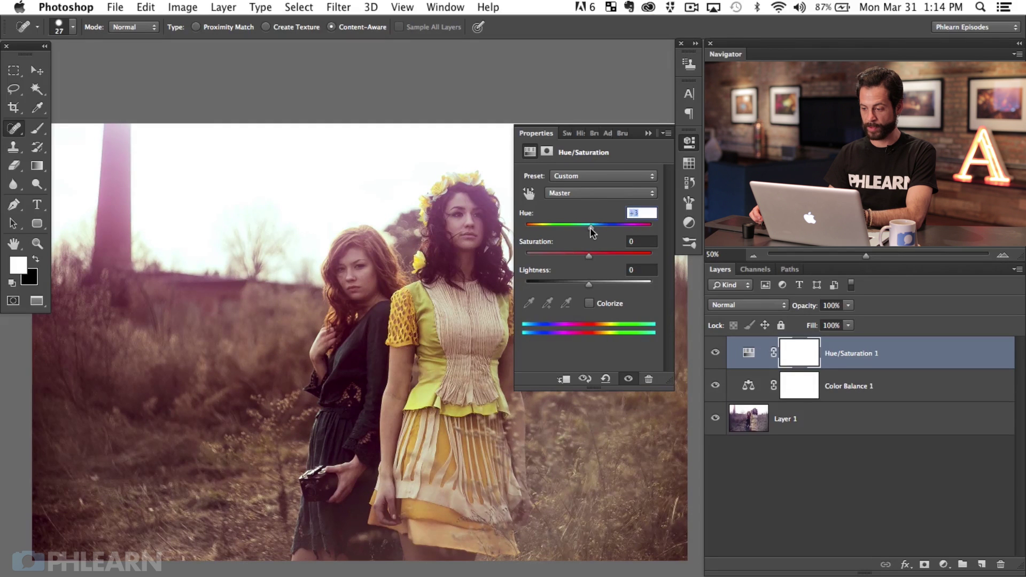
Compare the adjustment, zoom out to fit the whole photo, and close the Hue/Saturation settings.
{"action": "left_click", "coordinate": [716, 353]}
{"action": "left_click", "coordinate": [716, 353]}
{"action": "left_click", "coordinate": [715, 354]}
{"action": "left_click", "coordinate": [716, 353]}
{"action": "left_click", "coordinate": [716, 353]}
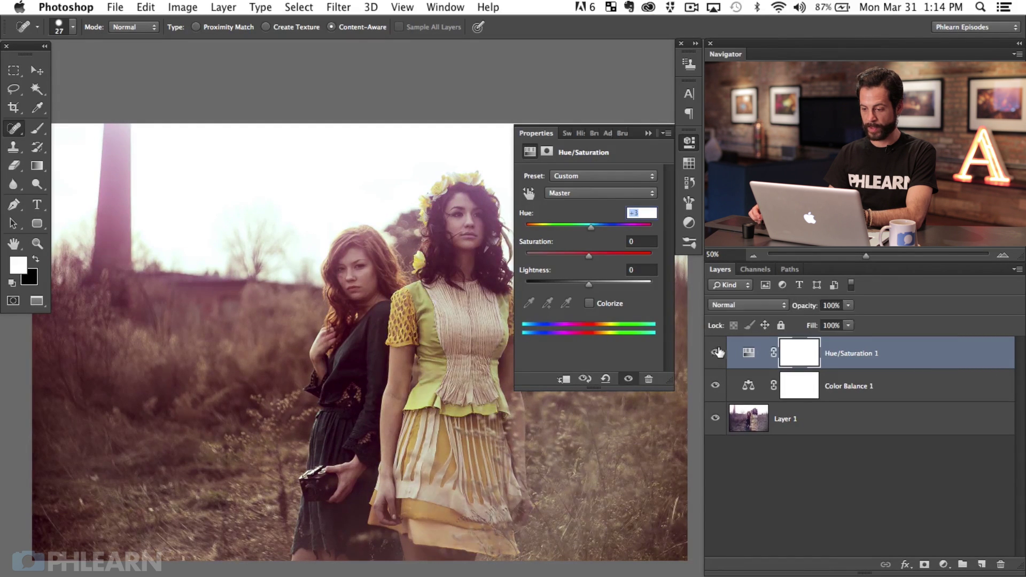
{"action": "mouse_move", "coordinate": [476, 346]}
{"action": "left_mouse_down"}
{"action": "mouse_move", "coordinate": [472, 339]}
{"action": "mouse_move", "coordinate": [480, 347]}
{"action": "left_mouse_up"}
{"action": "left_click_drag", "start_coordinate": [391, 353], "coordinate": [410, 366]}
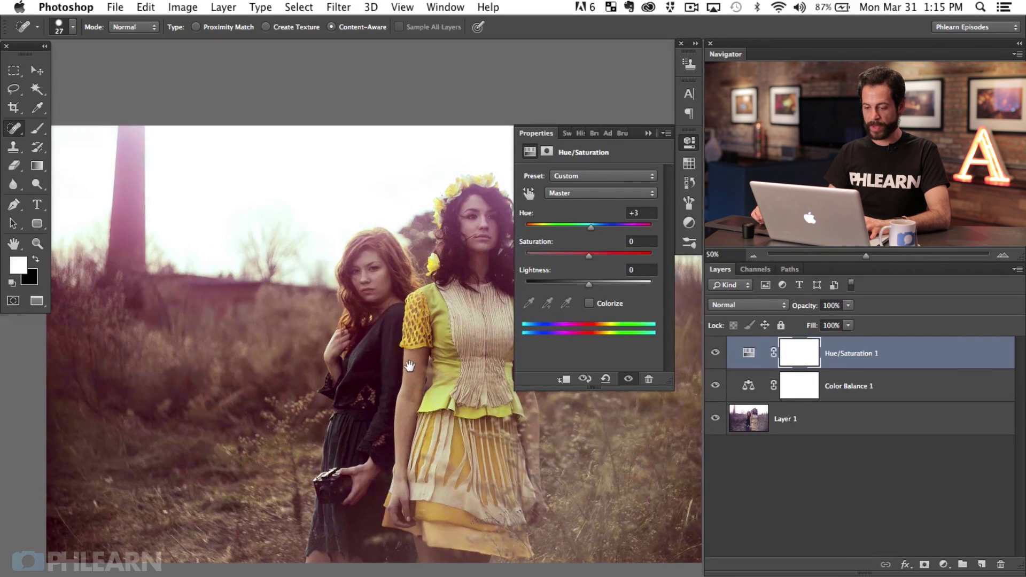
{"action": "key", "text": "super+minus"}
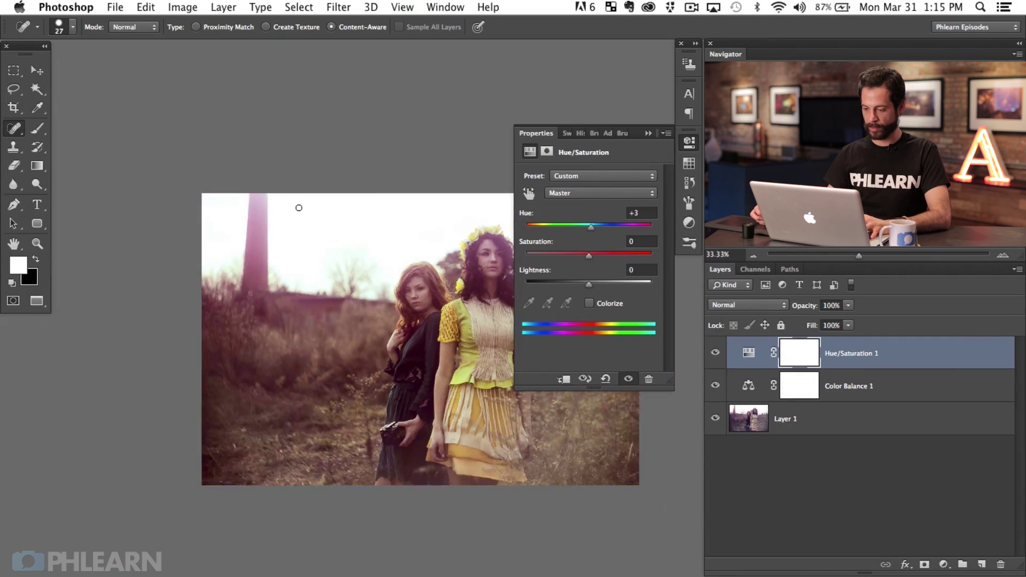
{"action": "left_click", "coordinate": [689, 143]}
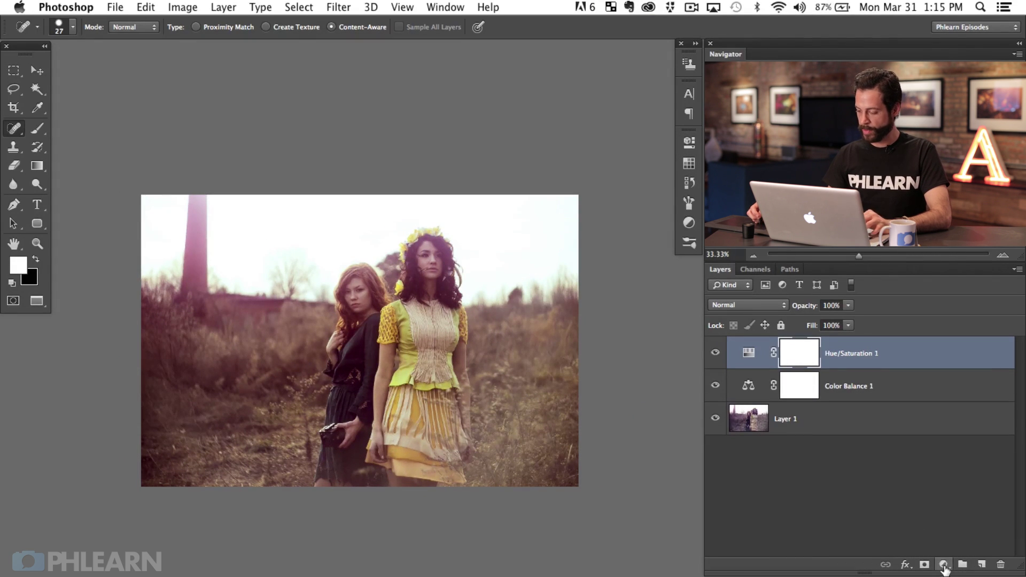
On a new layer, draw a sky-coloured gradient haze fading from the top-left corner.
{"action": "key", "text": "alt+shift+super+n"}
{"action": "key", "text": "g"}
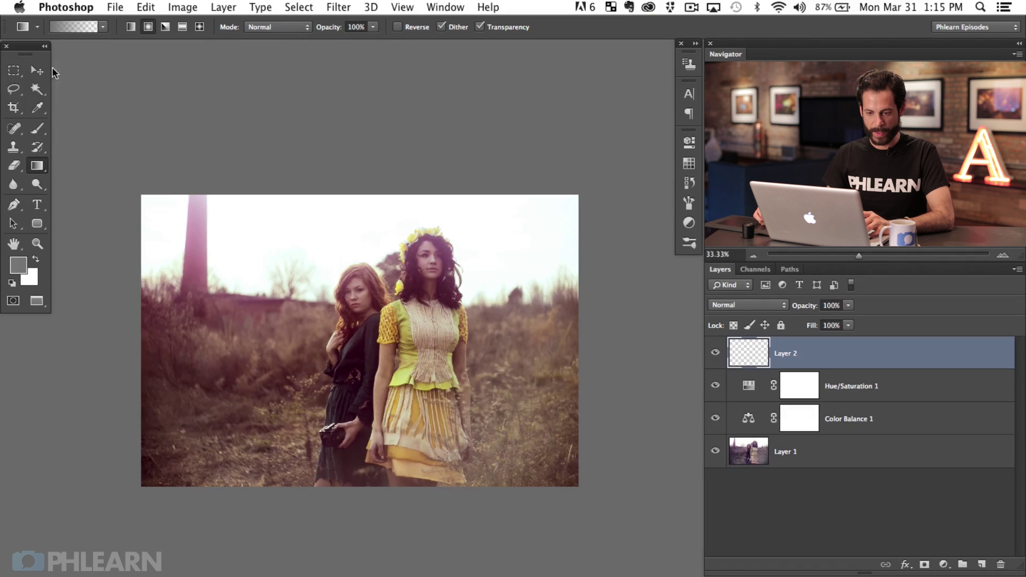
{"action": "key", "text": "b"}
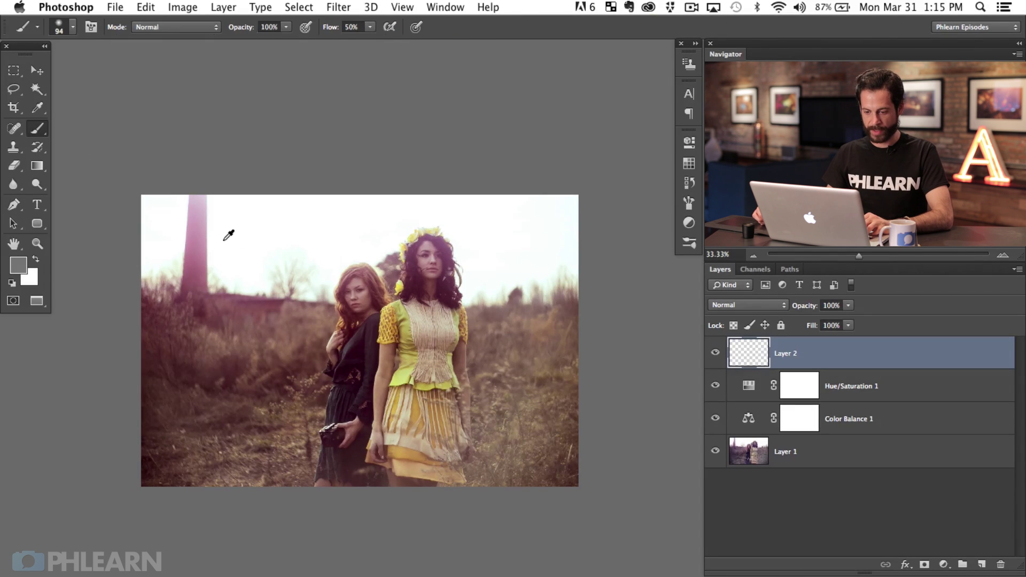
{"action": "mouse_move", "coordinate": [223, 239]}
{"action": "left_mouse_down"}
{"action": "mouse_move", "coordinate": [239, 289]}
{"action": "mouse_move", "coordinate": [219, 275]}
{"action": "left_mouse_up"}
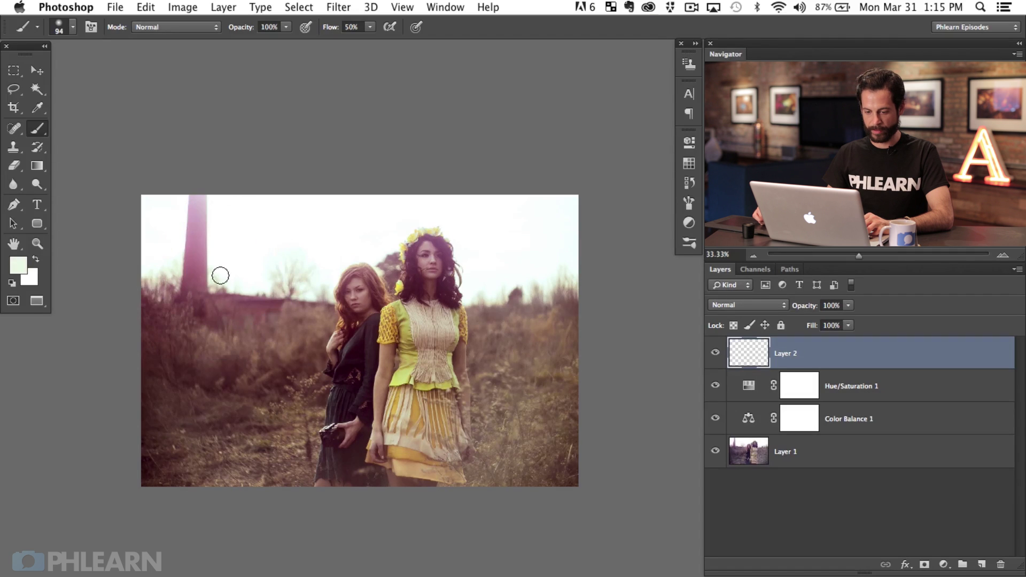
{"action": "key", "text": "g"}
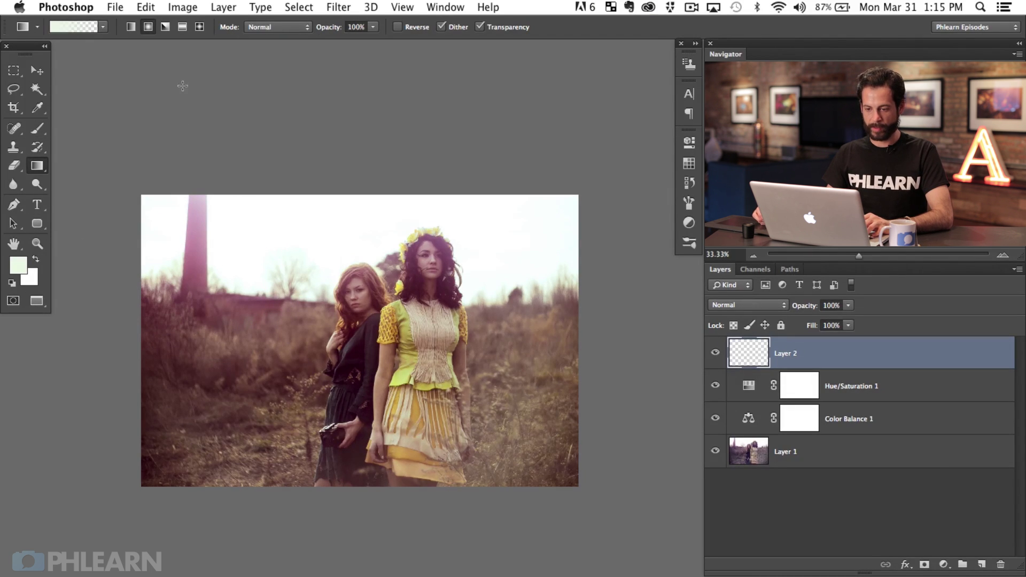
{"action": "left_click_drag", "start_coordinate": [166, 217], "coordinate": [450, 459]}
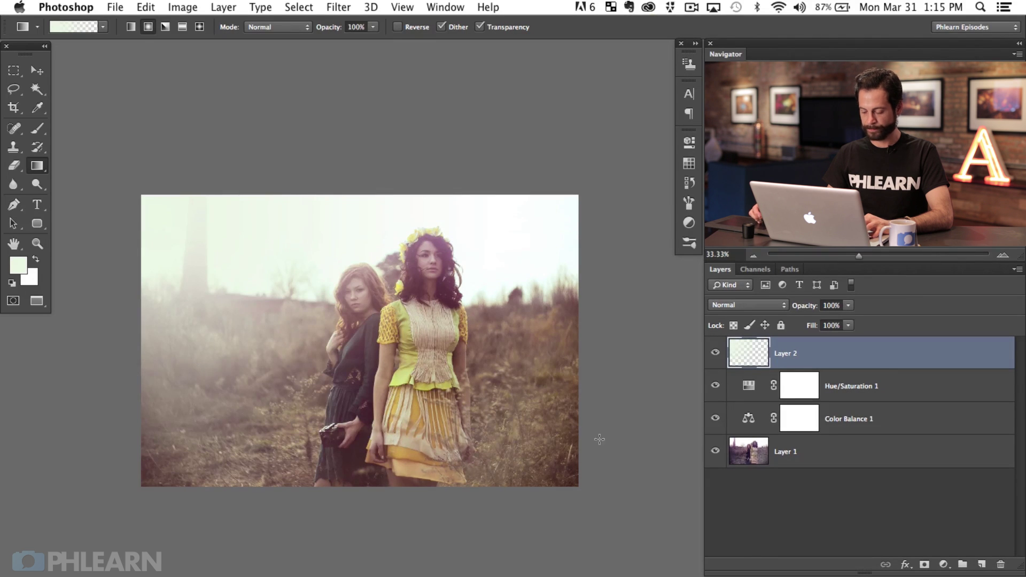
{"action": "scroll", "coordinate": [330, 384], "scroll_direction": "up", "scroll_amount": 3}
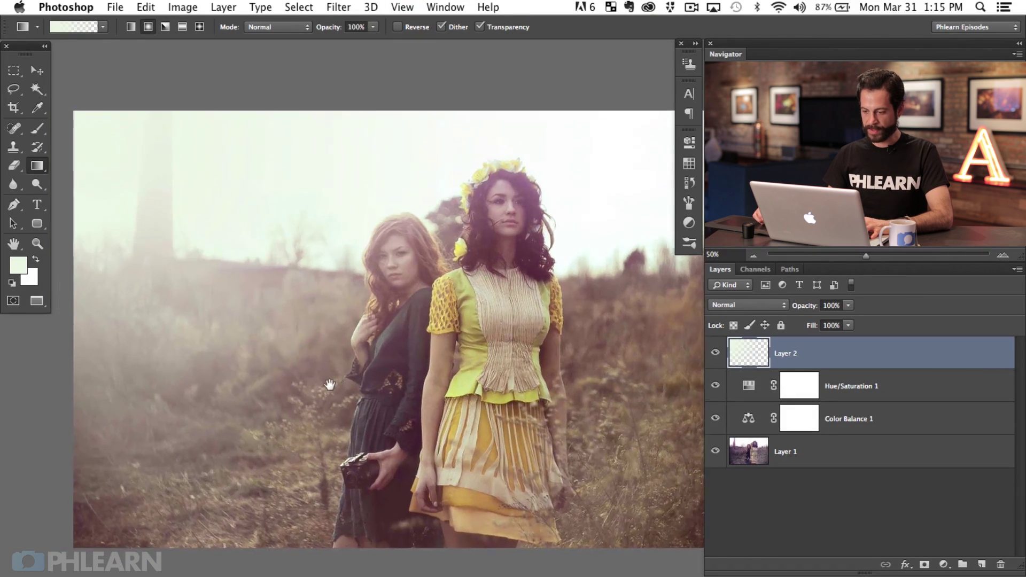
Compare the haze layer on and off and lower its opacity to 76%.
{"action": "left_click", "coordinate": [718, 361]}
{"action": "left_click", "coordinate": [719, 361]}
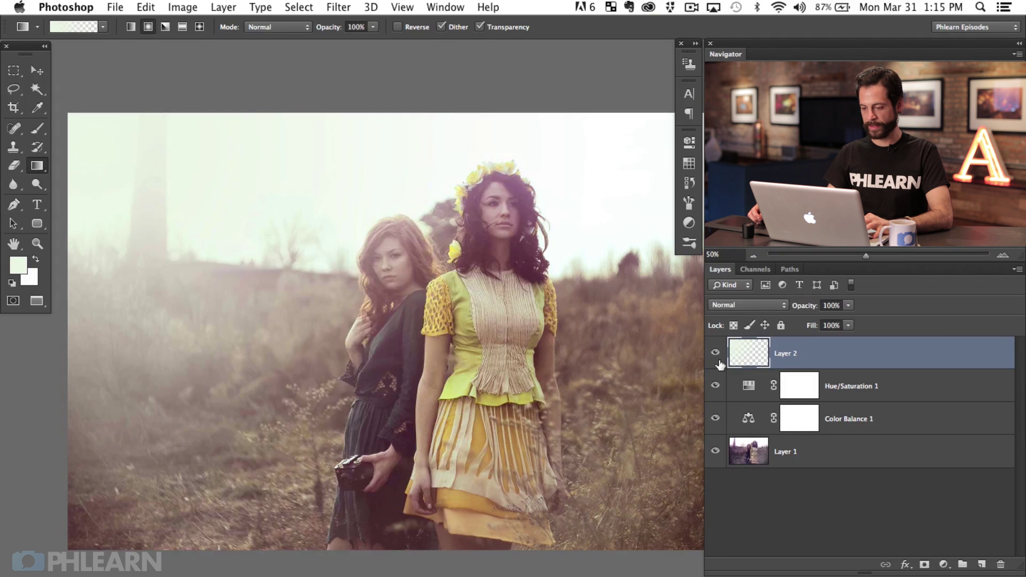
{"action": "left_click", "coordinate": [717, 357]}
{"action": "left_click", "coordinate": [717, 355]}
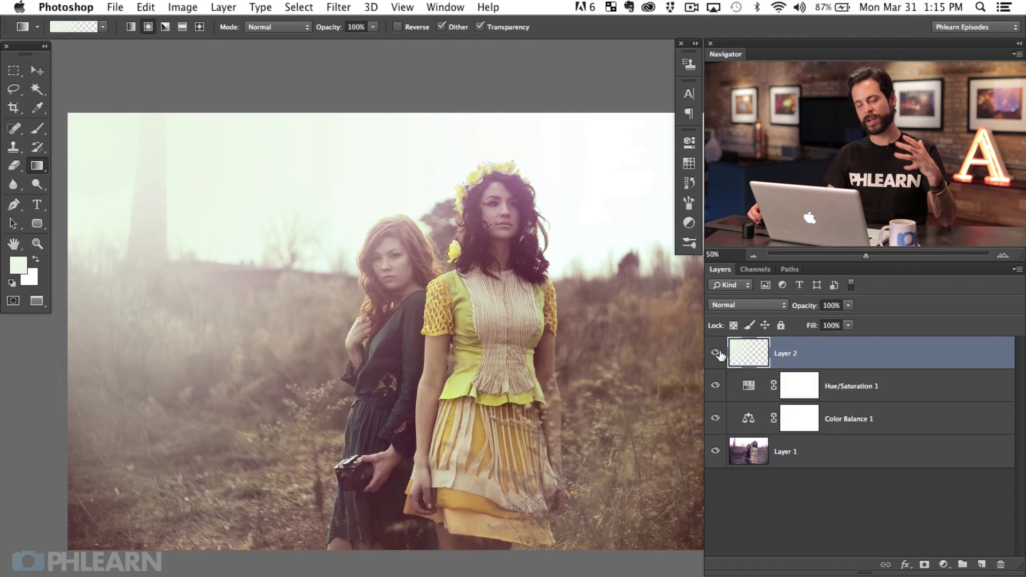
{"action": "left_click", "coordinate": [716, 359]}
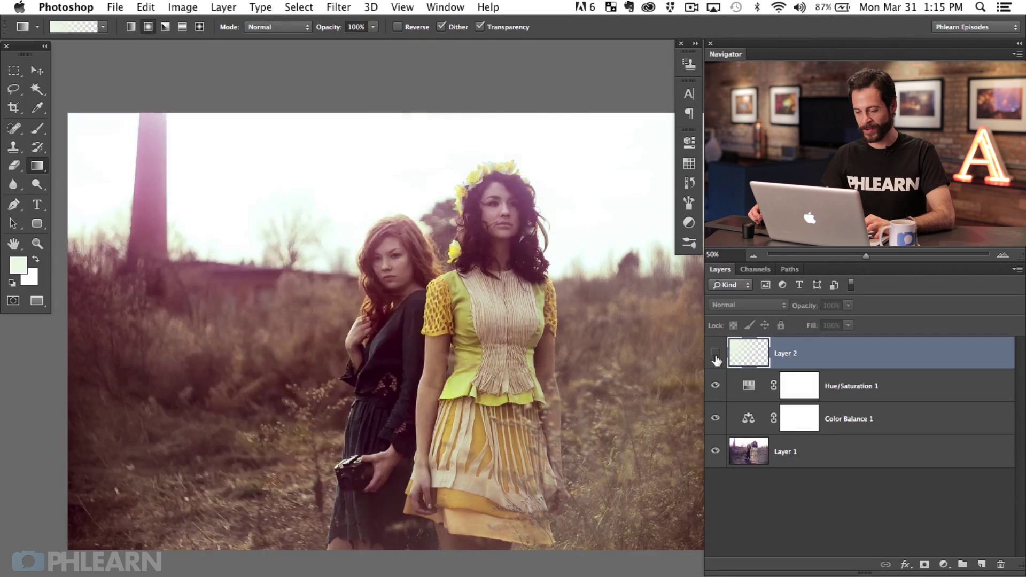
{"action": "left_click", "coordinate": [716, 360]}
{"action": "left_click_drag", "start_coordinate": [802, 308], "coordinate": [790, 314]}
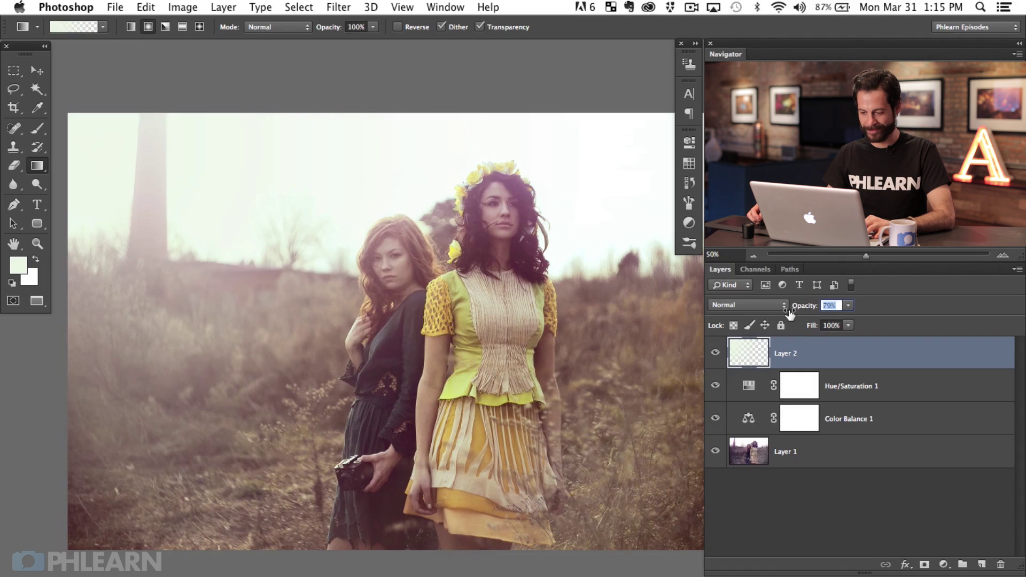
{"action": "left_click_drag", "start_coordinate": [517, 349], "coordinate": [525, 339]}
{"action": "left_click", "coordinate": [715, 360]}
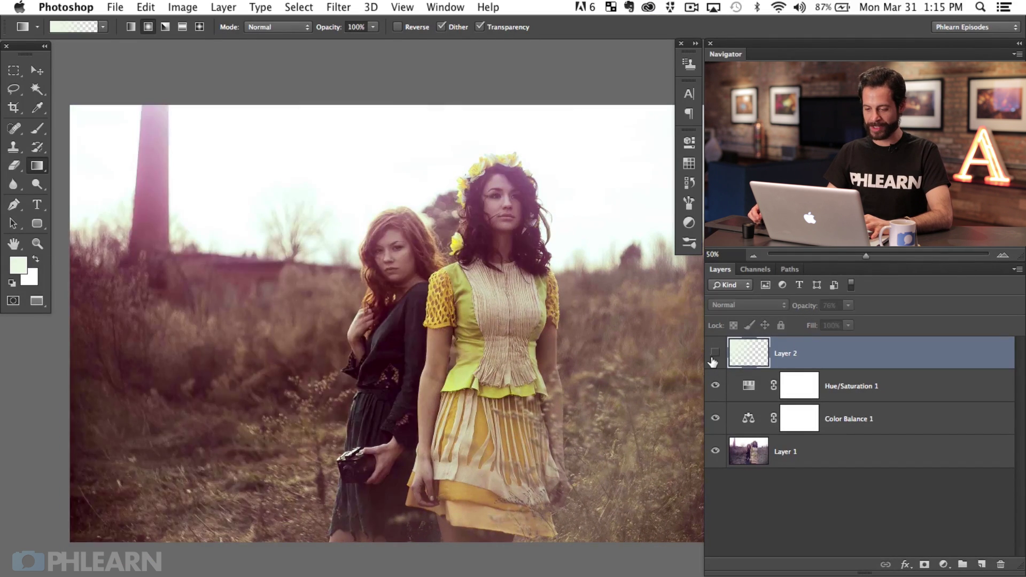
{"action": "left_click", "coordinate": [716, 360]}
{"action": "left_click", "coordinate": [716, 360]}
{"action": "left_click", "coordinate": [716, 360]}
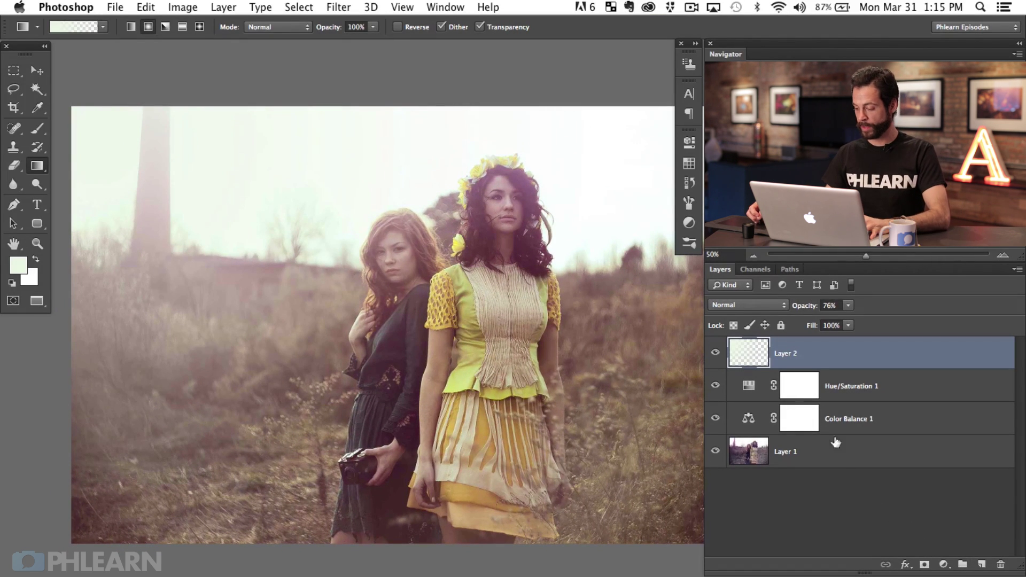
Add a Curves adjustment layer and lift the Red curve midpoint from 112 to 130.
{"action": "left_click", "coordinate": [943, 564]}
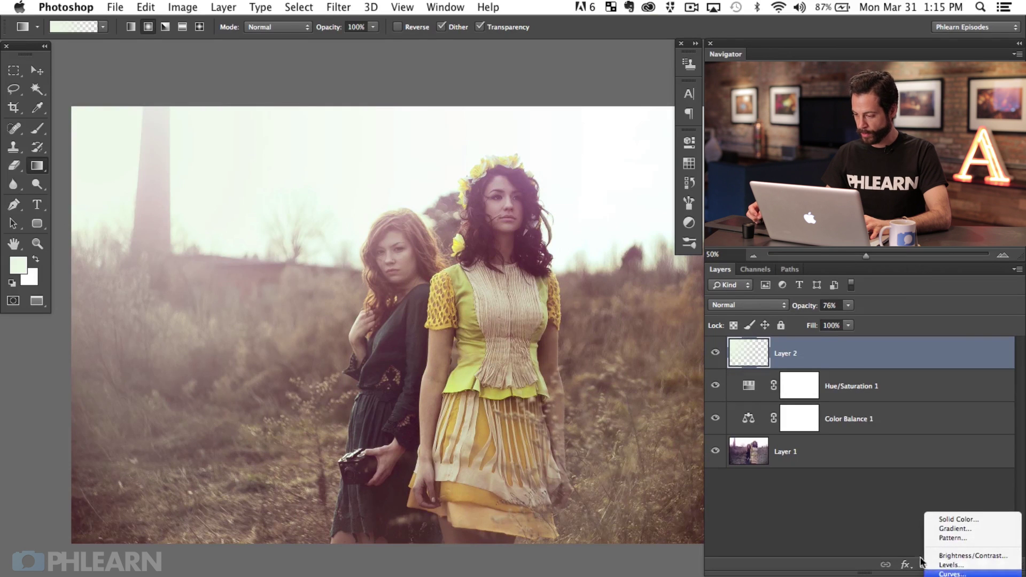
{"action": "left_click", "coordinate": [952, 574]}
{"action": "left_click_drag", "start_coordinate": [452, 310], "coordinate": [401, 312]}
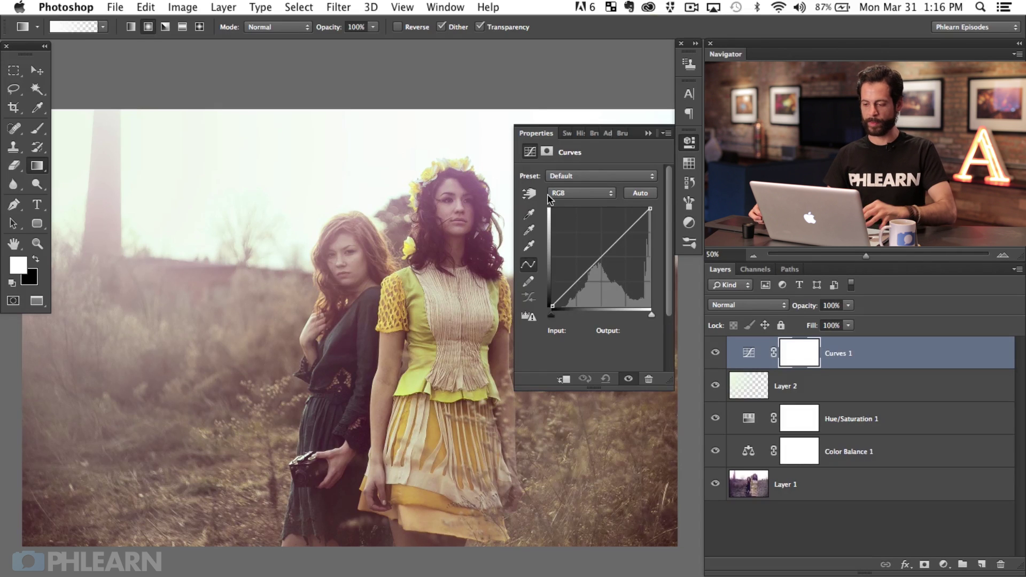
{"action": "left_click", "coordinate": [575, 189]}
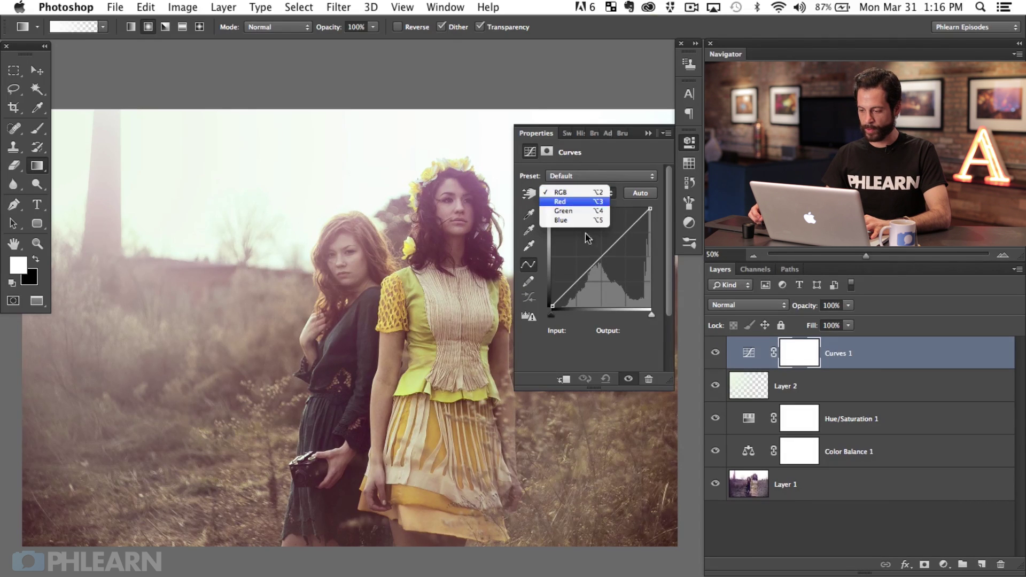
{"action": "left_click", "coordinate": [561, 201]}
{"action": "left_click_drag", "start_coordinate": [596, 261], "coordinate": [603, 263]}
Pull the Blue curve down from 132 to 112, zoom out, and collapse the Curves properties.
{"action": "left_click", "coordinate": [576, 187]}
{"action": "left_click", "coordinate": [576, 205]}
{"action": "key", "text": "alt+5"}
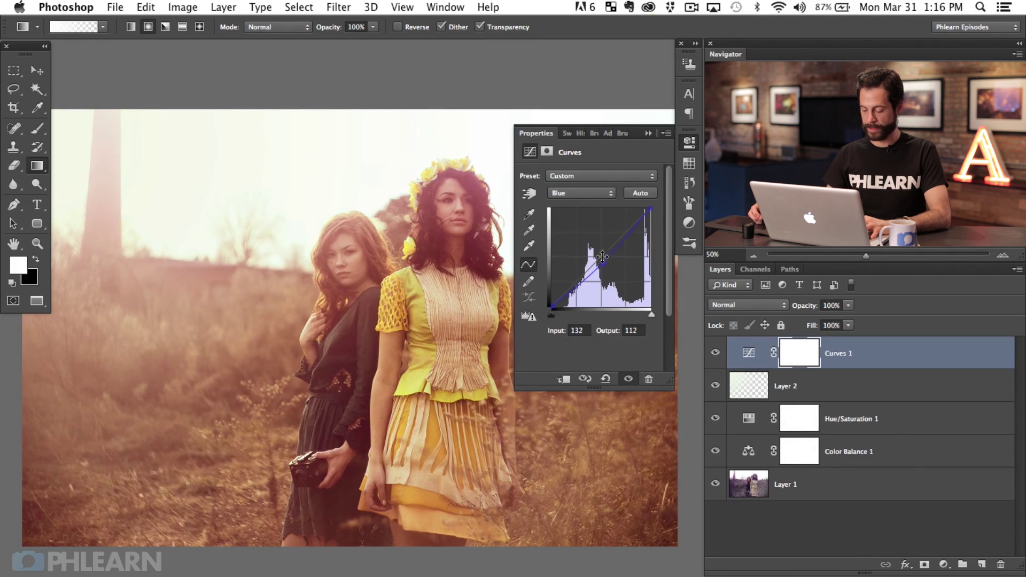
{"action": "key", "text": "super+minus"}
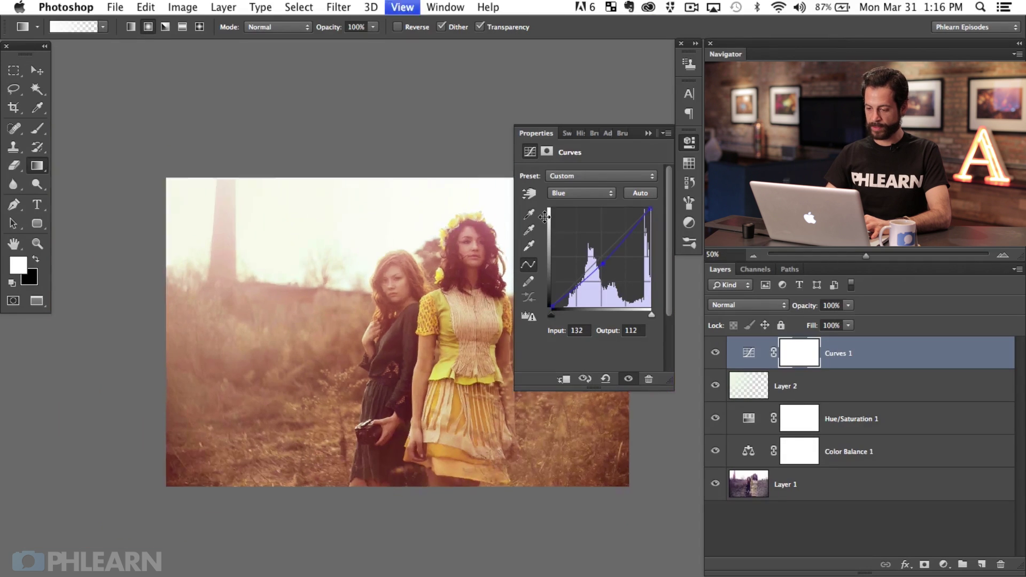
{"action": "left_click", "coordinate": [689, 142]}
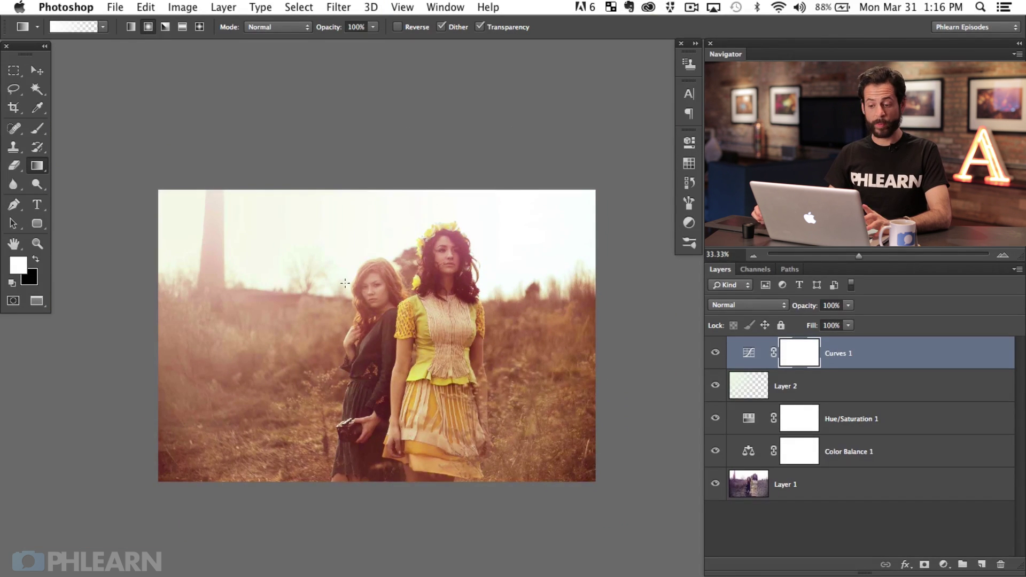
Invert the Curves 1 mask and draw a gradient fading the warming in from the top-left.
{"action": "key", "text": "super+i"}
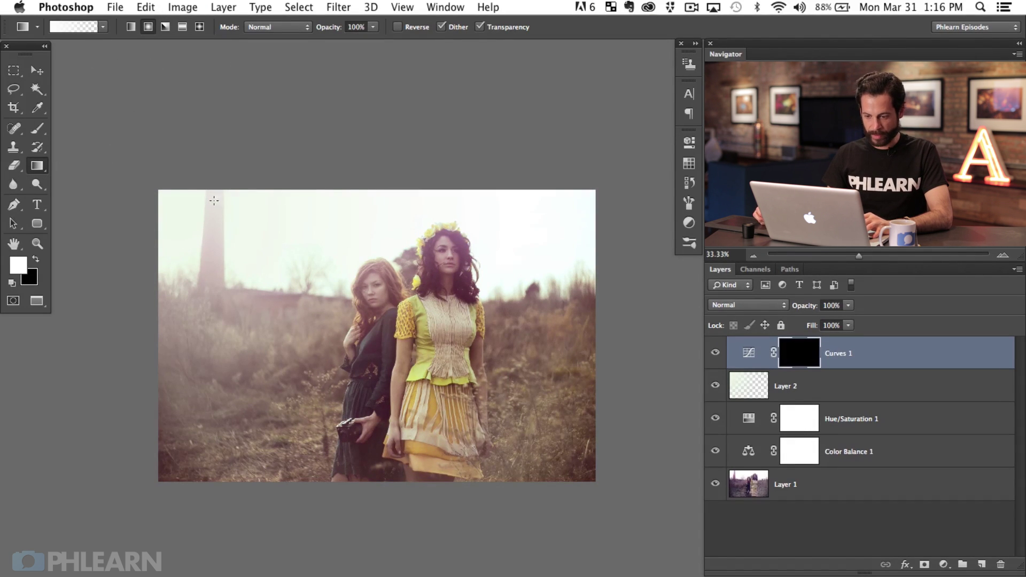
{"action": "left_click_drag", "start_coordinate": [249, 266], "coordinate": [576, 570]}
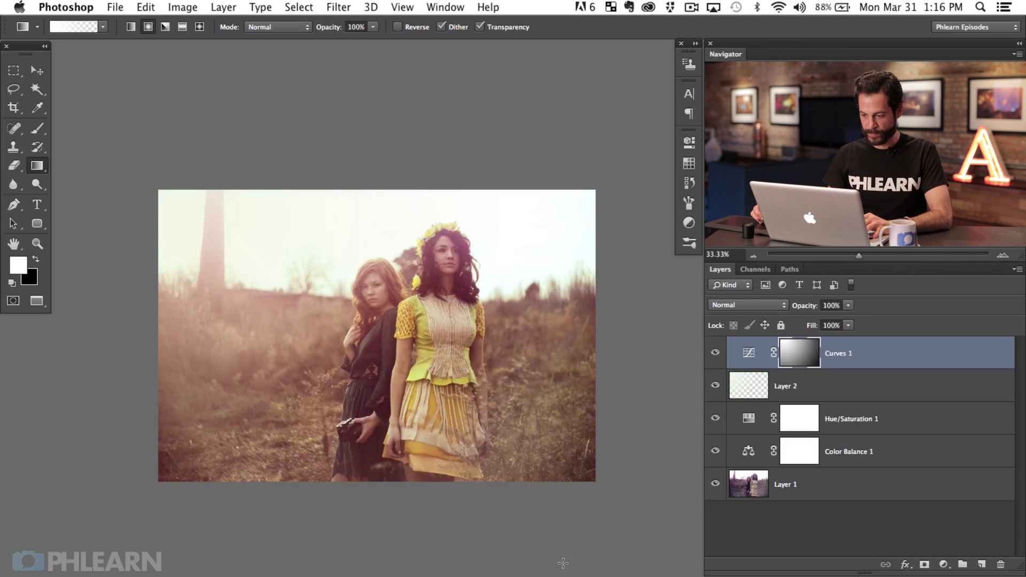
{"action": "left_click", "coordinate": [714, 354]}
{"action": "left_click", "coordinate": [715, 354]}
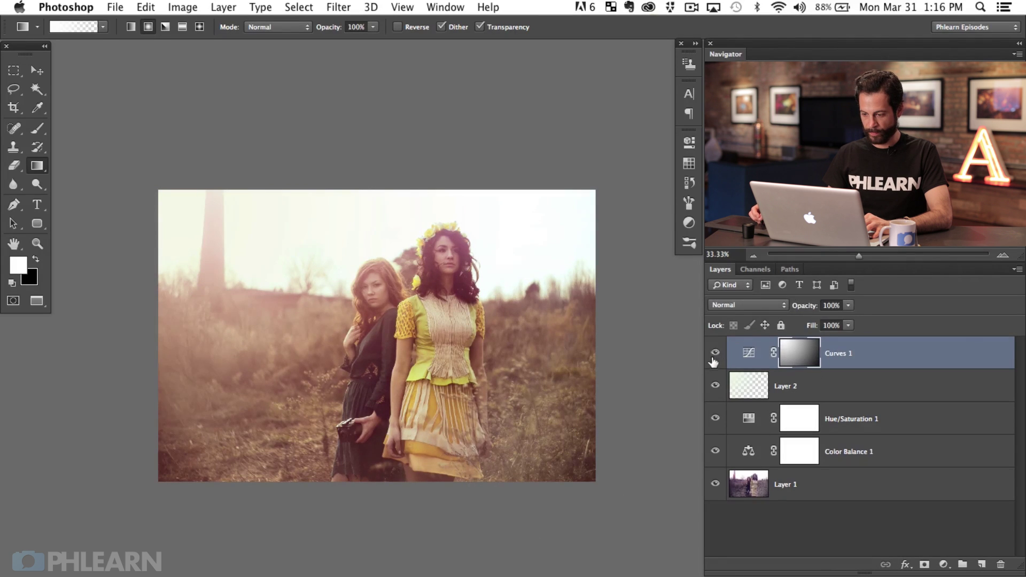
{"action": "left_click", "coordinate": [714, 354]}
{"action": "left_click", "coordinate": [715, 354]}
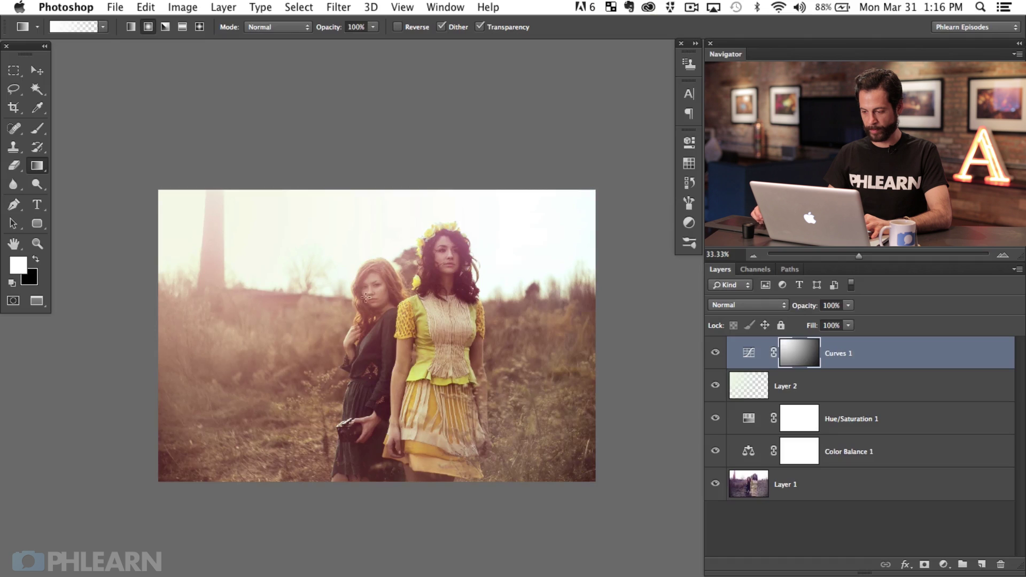
Toggle the Curves and haze layers to compare, then zoom to 50% and recentre the photo.
{"action": "left_click", "coordinate": [713, 354]}
{"action": "left_click", "coordinate": [715, 354]}
{"action": "left_click", "coordinate": [715, 387]}
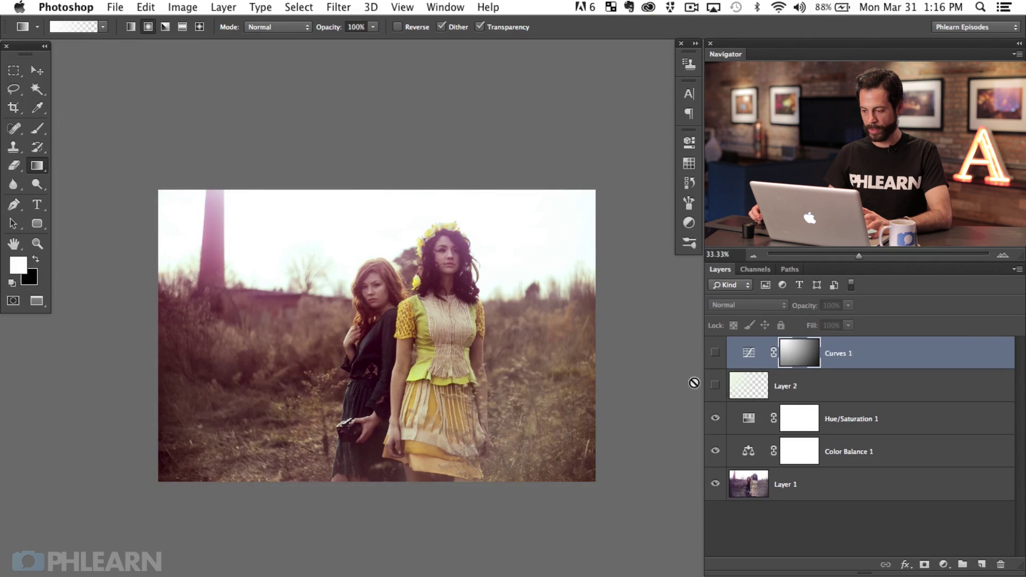
{"action": "left_click", "coordinate": [715, 353]}
{"action": "left_click", "coordinate": [716, 386]}
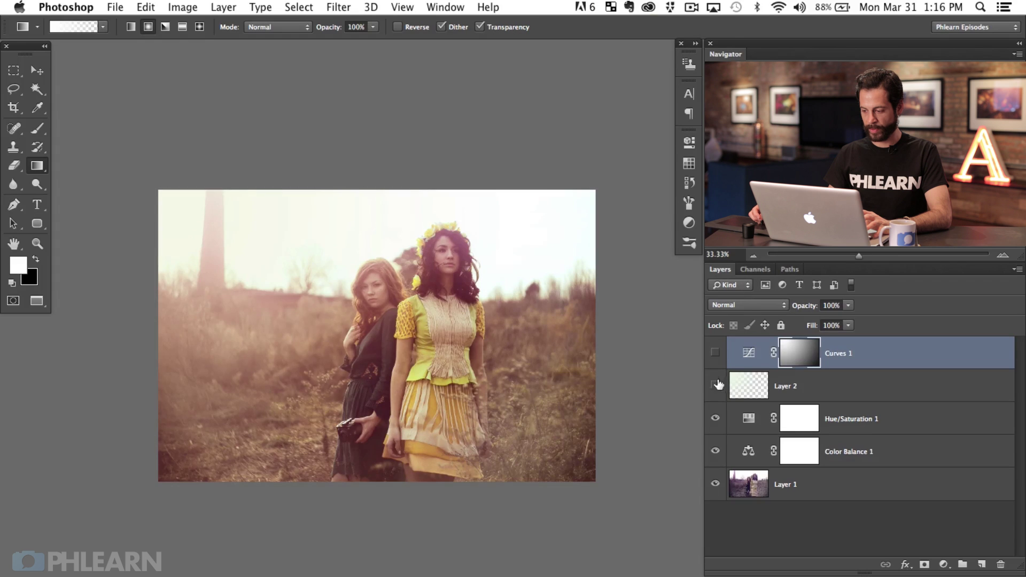
{"action": "left_click", "coordinate": [715, 352]}
{"action": "left_click", "coordinate": [715, 386]}
{"action": "left_click", "coordinate": [716, 386]}
{"action": "left_click", "coordinate": [715, 353]}
{"action": "left_click", "coordinate": [714, 353]}
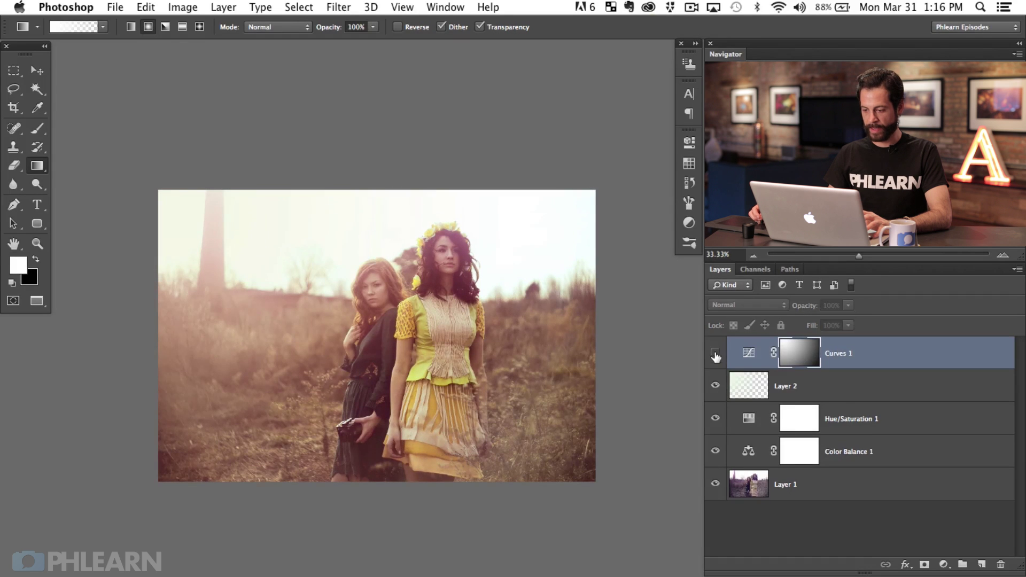
{"action": "left_click", "coordinate": [715, 352]}
{"action": "key", "text": "super+plus"}
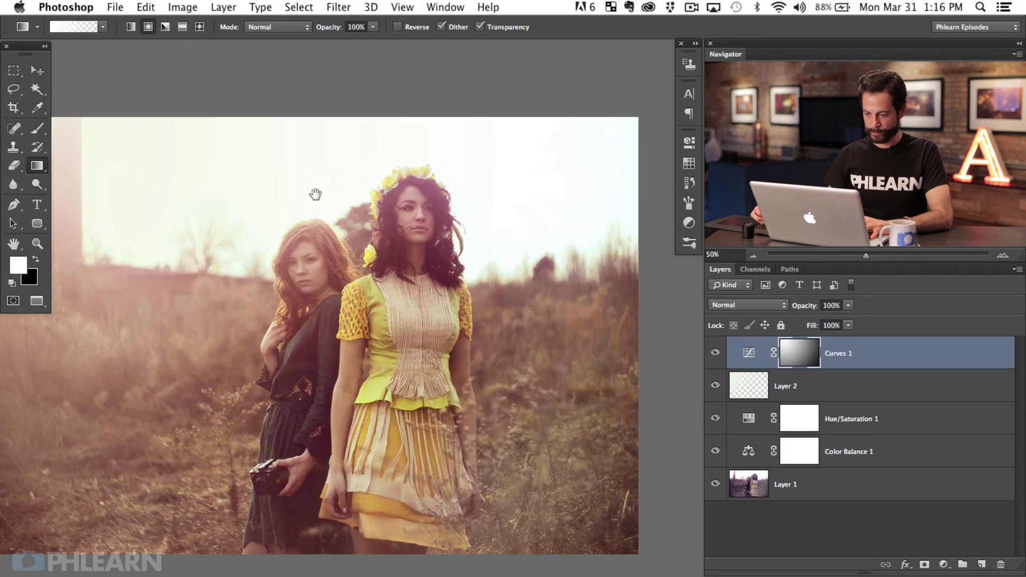
{"action": "left_click_drag", "start_coordinate": [297, 406], "coordinate": [365, 407]}
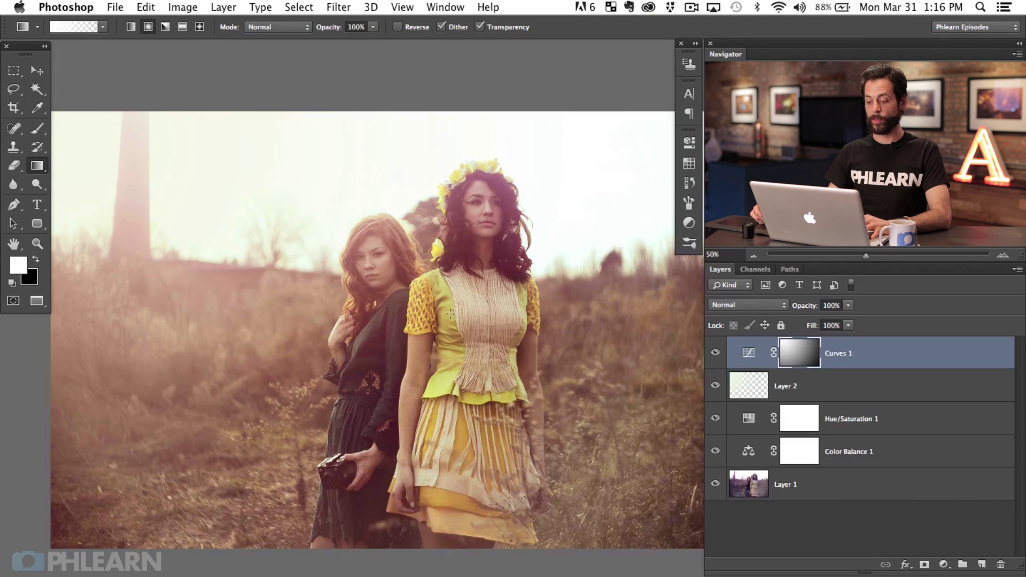
Group Curves 1 through Color Balance 1 into Group 1 and toggle it to compare the grade.
{"action": "left_click", "coordinate": [888, 453], "text": "shift"}
{"action": "key", "text": "super+g"}
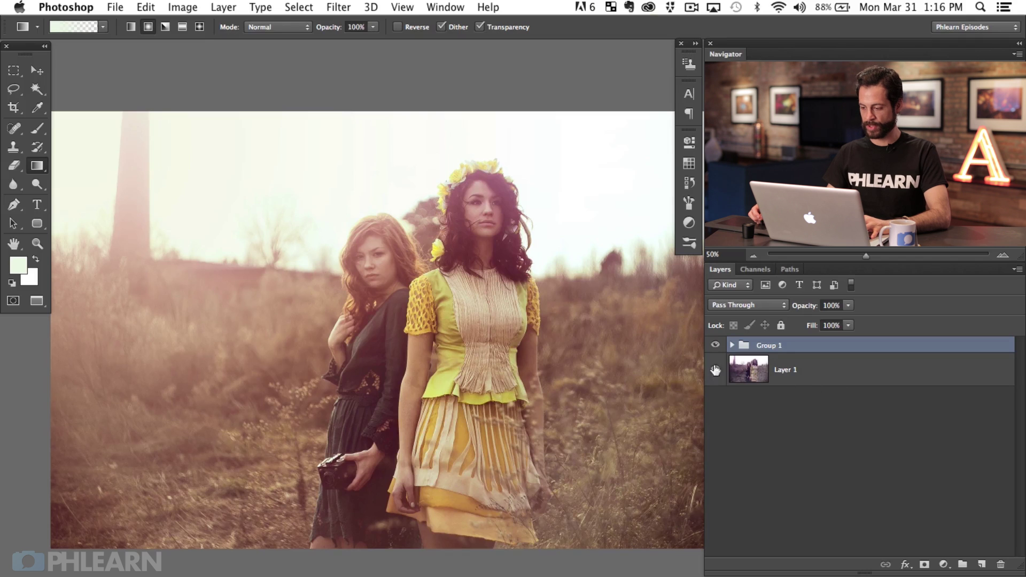
{"action": "left_click", "coordinate": [715, 346]}
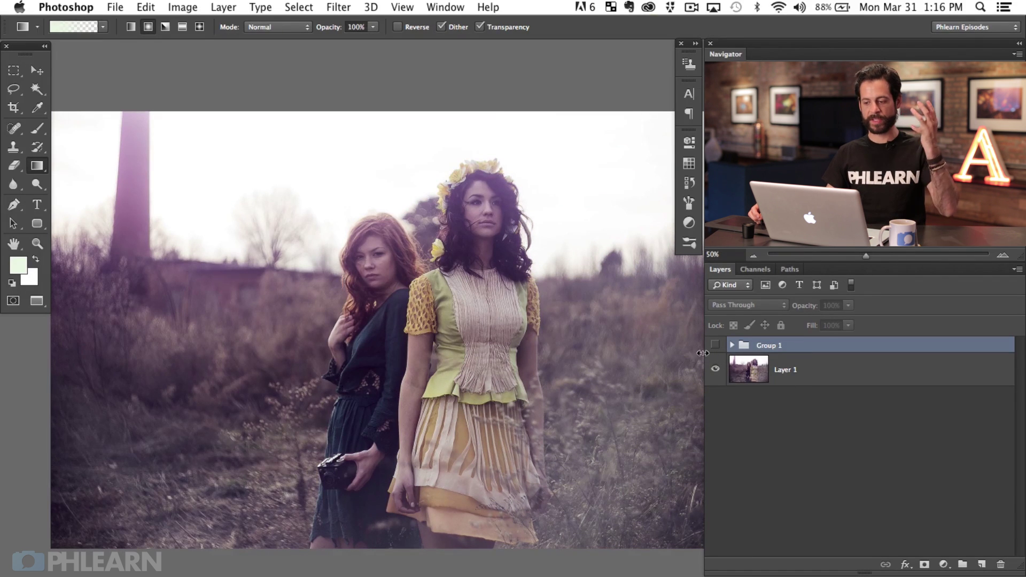
{"action": "left_click", "coordinate": [715, 345]}
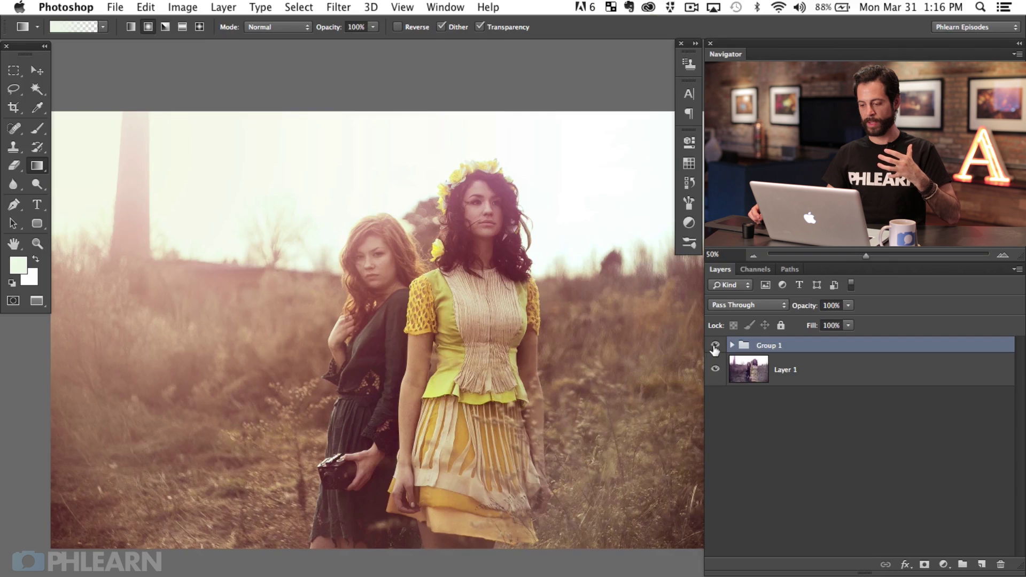
{"action": "left_click", "coordinate": [715, 345]}
{"action": "left_click", "coordinate": [715, 346]}
{"action": "left_click", "coordinate": [714, 346]}
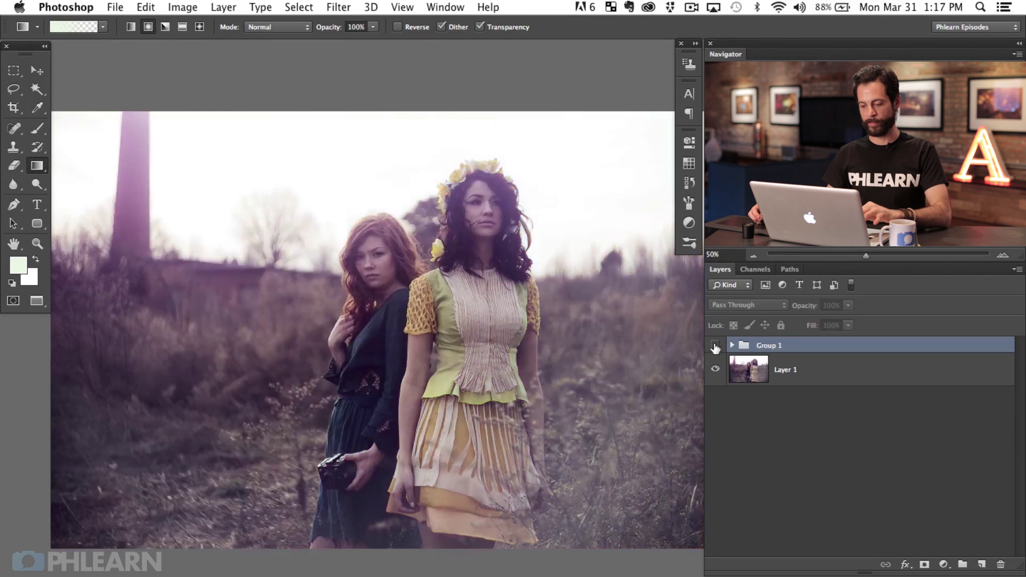
{"action": "left_click", "coordinate": [715, 346]}
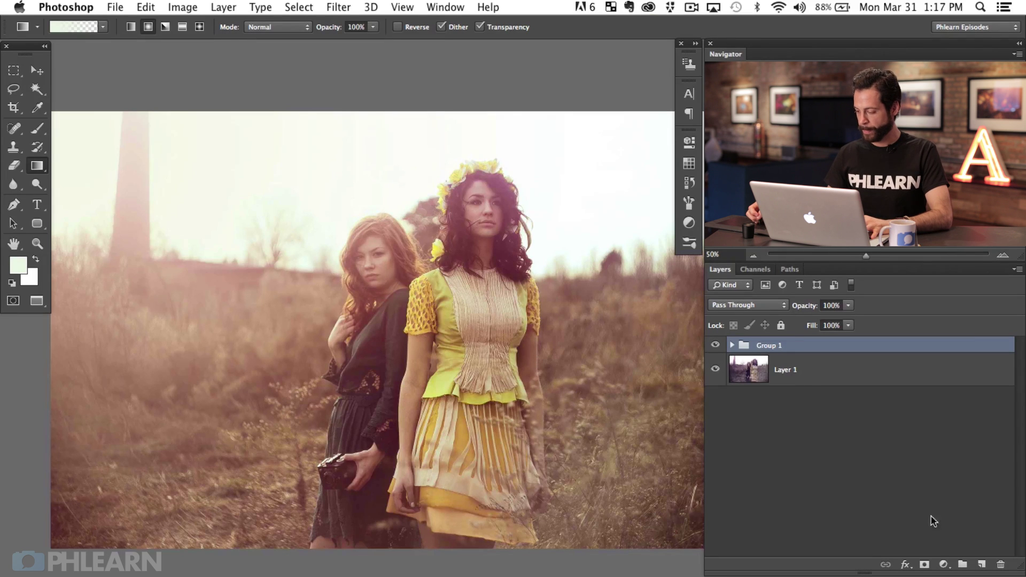
Add a Hue/Saturation layer colorized deep blue with Hue 241 and Saturation 37.
{"action": "left_click", "coordinate": [944, 565]}
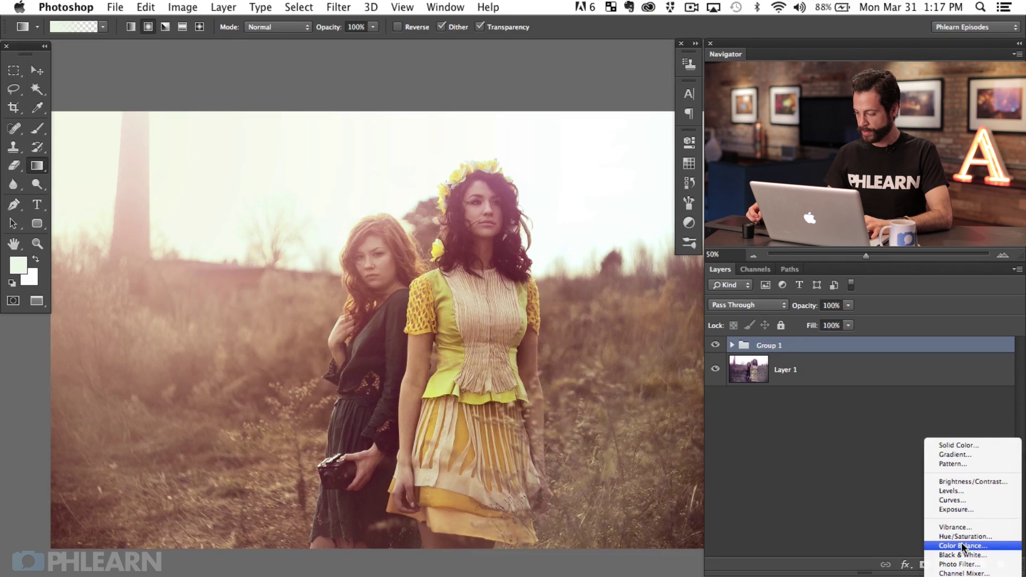
{"action": "left_click", "coordinate": [971, 535]}
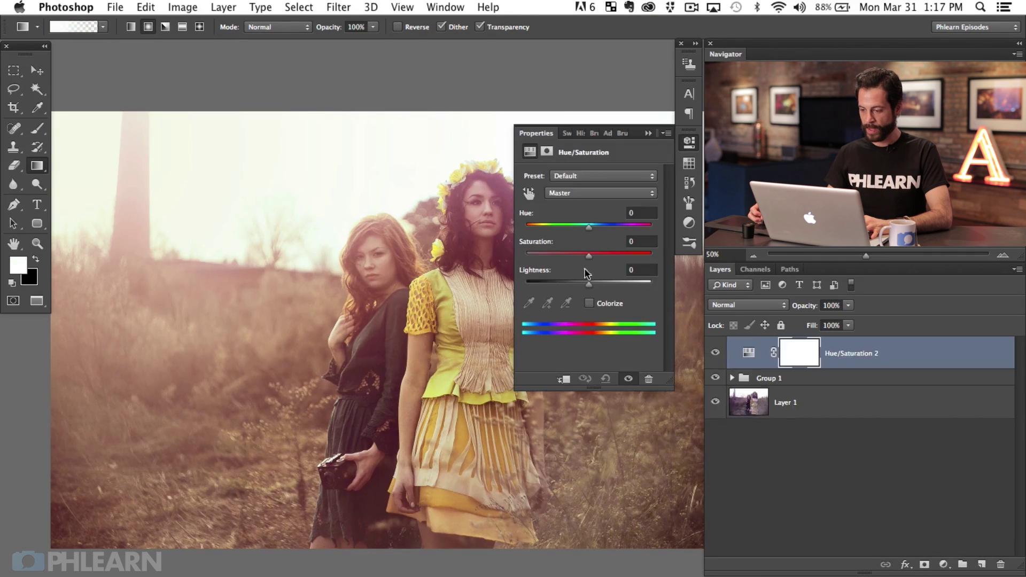
{"action": "left_click", "coordinate": [589, 304]}
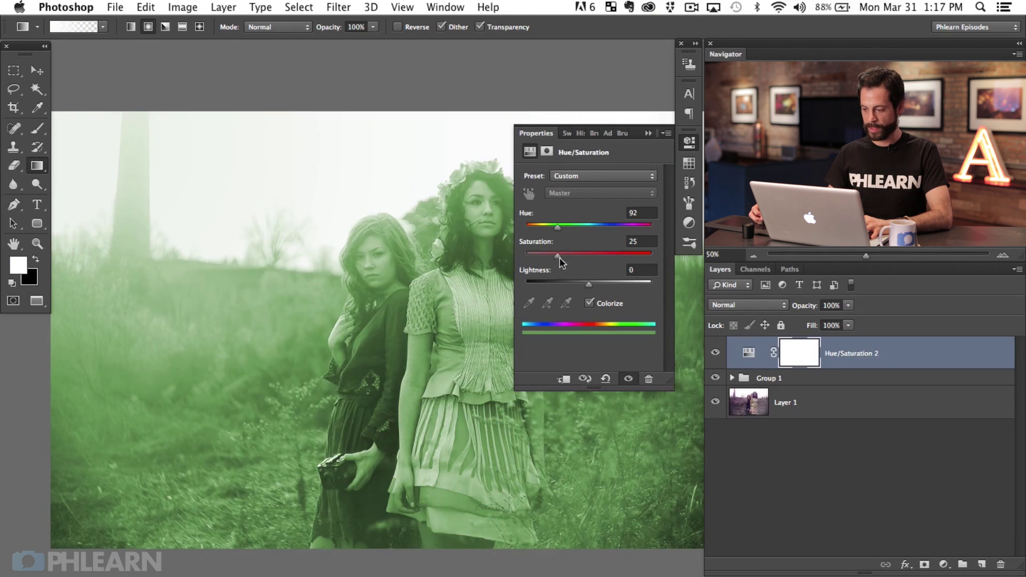
{"action": "left_click_drag", "start_coordinate": [557, 227], "coordinate": [605, 226]}
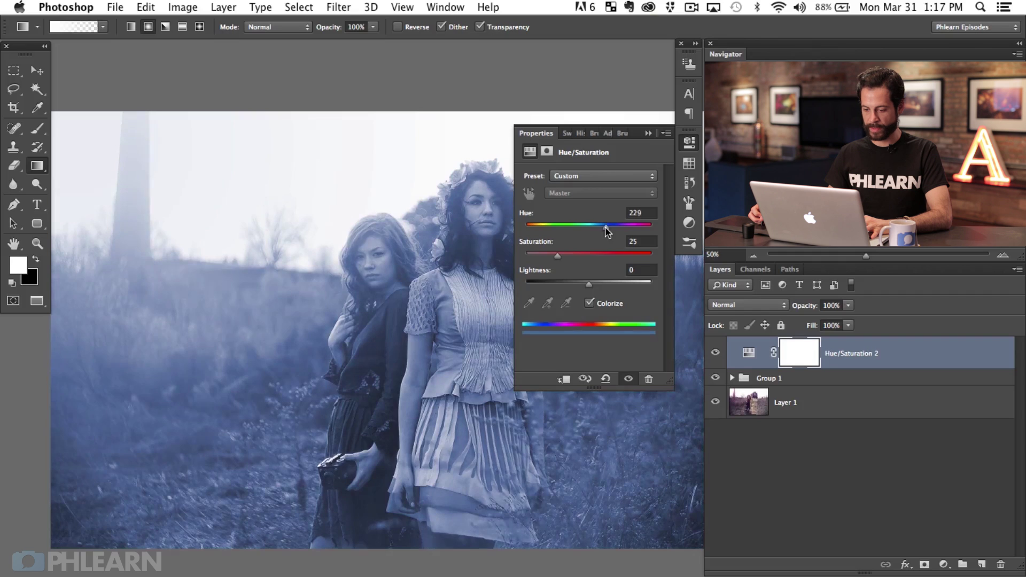
{"action": "left_click_drag", "start_coordinate": [557, 255], "coordinate": [610, 228]}
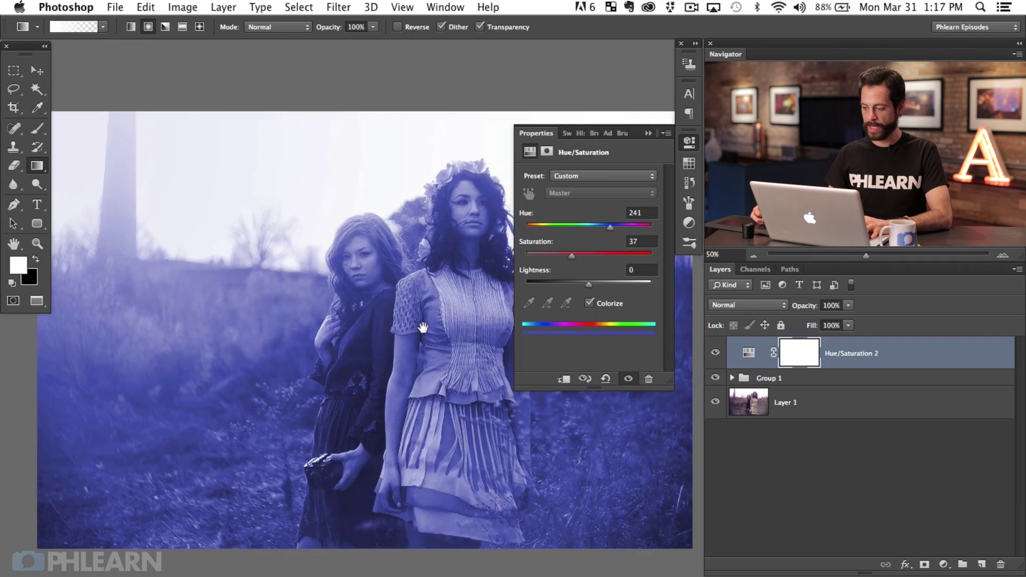
{"action": "scroll", "coordinate": [485, 284], "scroll_direction": "up", "scroll_amount": 2}
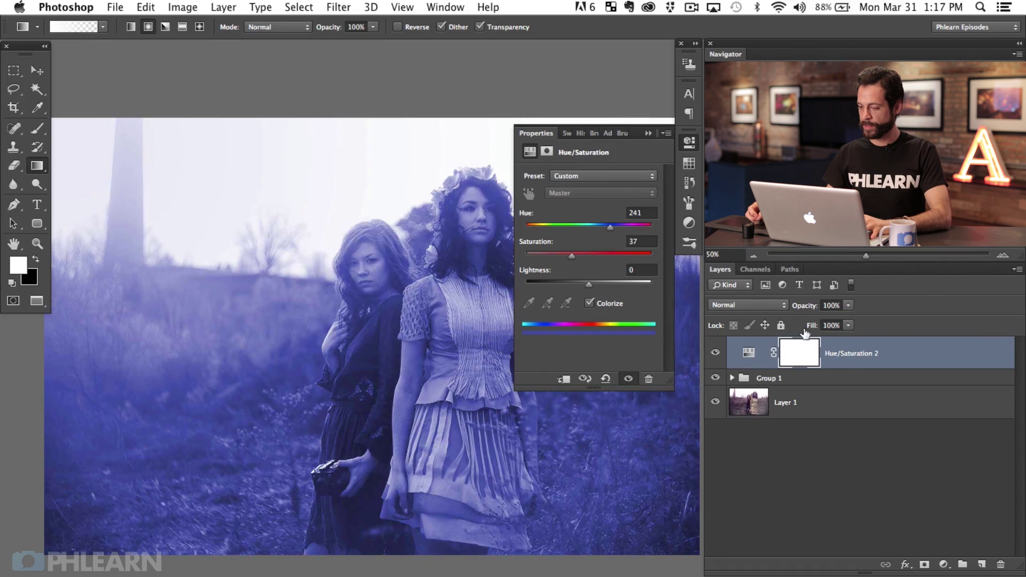
{"action": "left_click", "coordinate": [692, 149]}
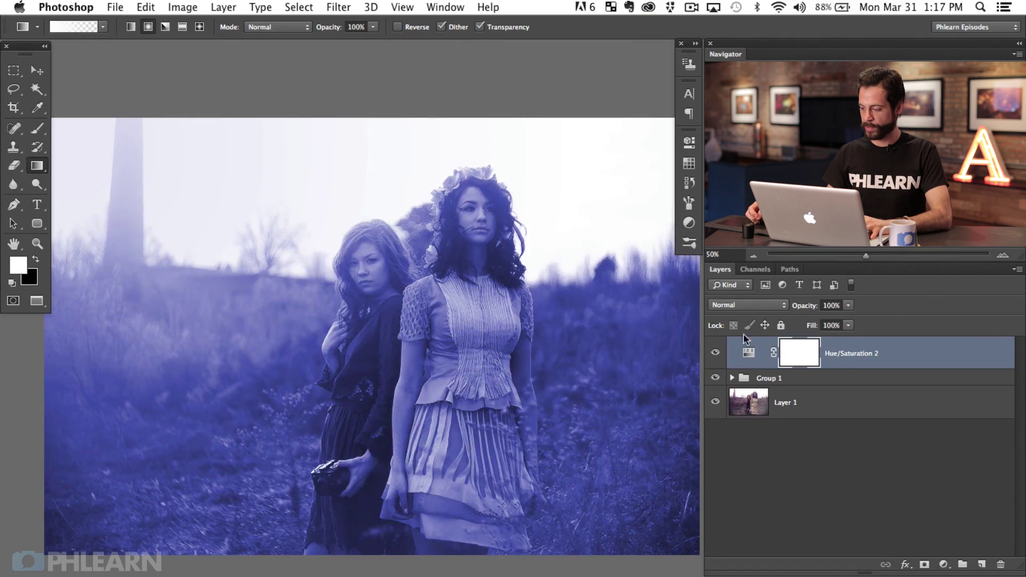
Open the Blending Options for the Hue/Saturation 2 layer and position the dialog beside the photo.
{"action": "left_click", "coordinate": [923, 364]}
{"action": "double_click", "coordinate": [923, 365]}
{"action": "left_click_drag", "start_coordinate": [539, 242], "coordinate": [206, 242]}
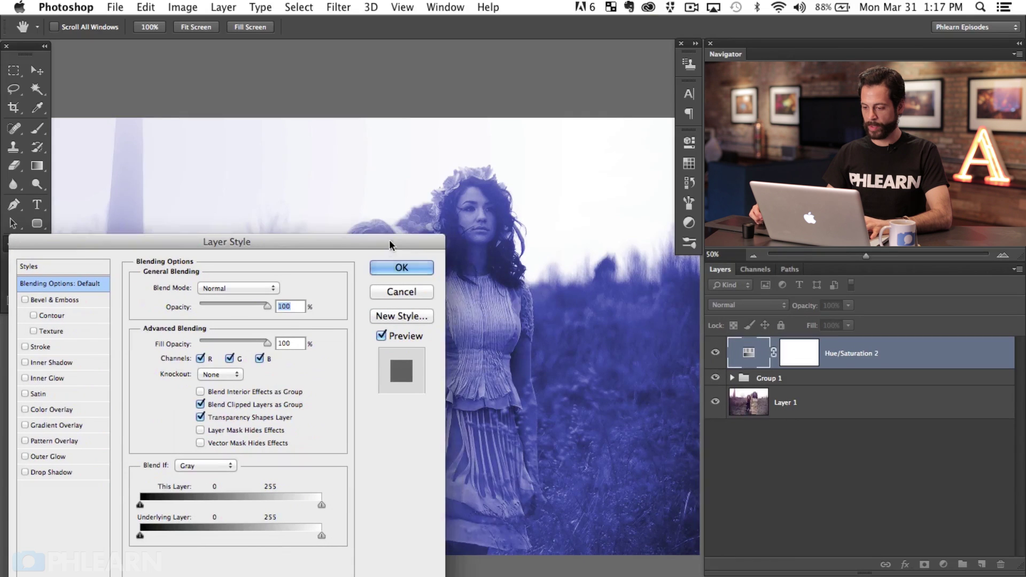
{"action": "left_click_drag", "start_coordinate": [554, 304], "coordinate": [612, 306]}
{"action": "left_click_drag", "start_coordinate": [401, 244], "coordinate": [327, 207]}
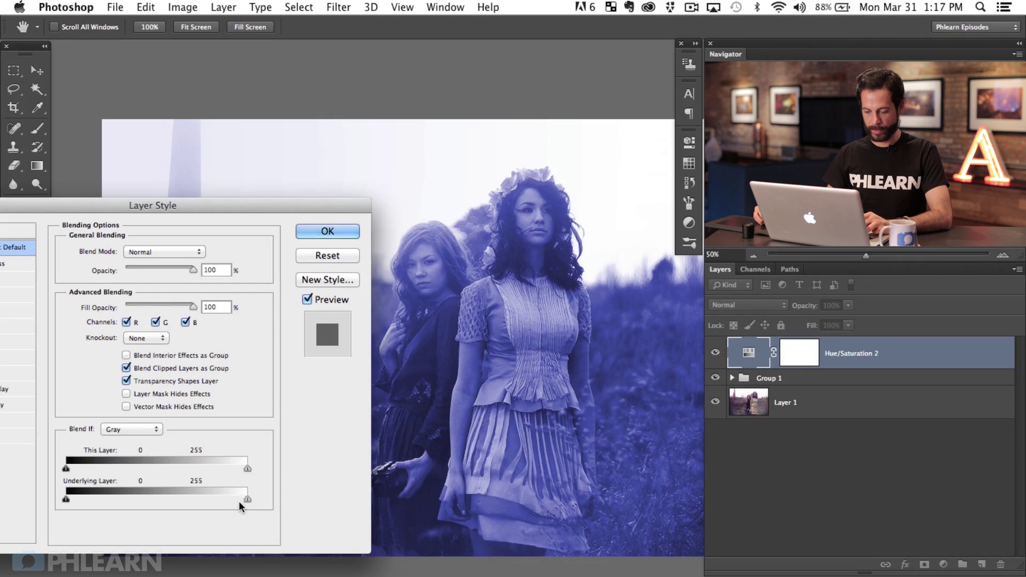
Split the Underlying Layer white slider and set it to about 127 to confine the blue to shadows.
{"action": "left_click_drag", "start_coordinate": [248, 499], "coordinate": [65, 487]}
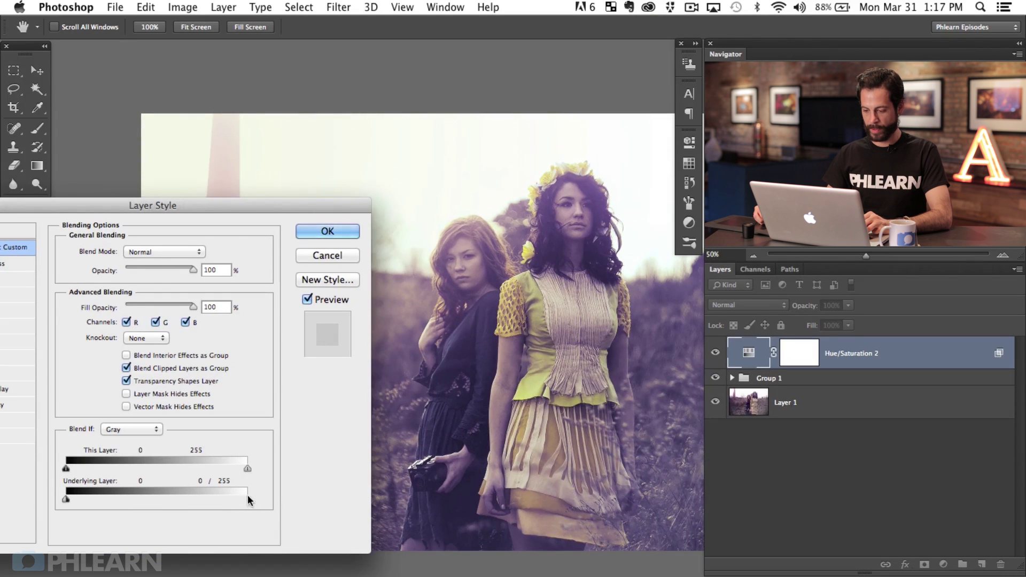
{"action": "left_click_drag", "start_coordinate": [249, 499], "coordinate": [175, 498]}
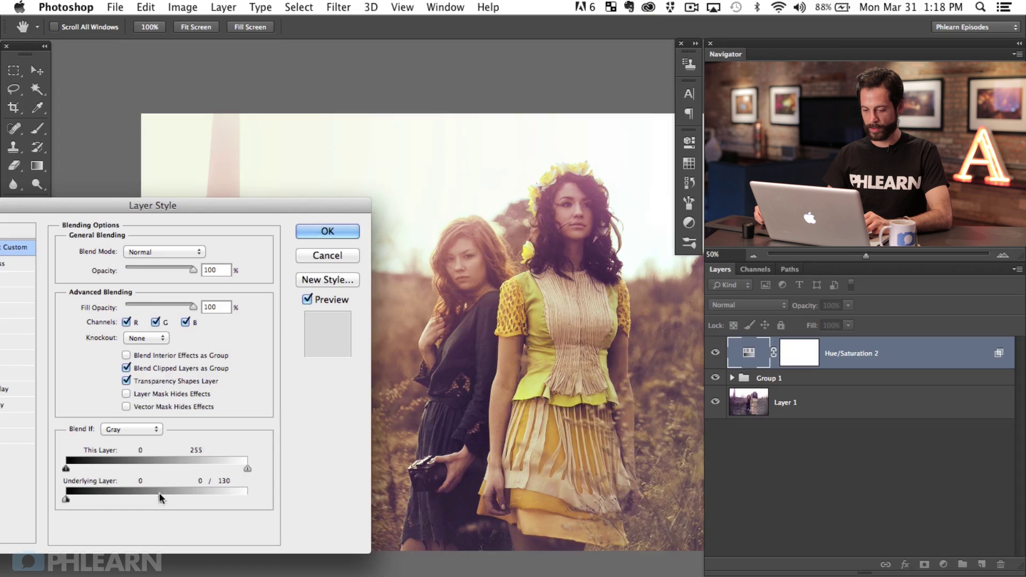
{"action": "left_click_drag", "start_coordinate": [159, 495], "coordinate": [246, 486]}
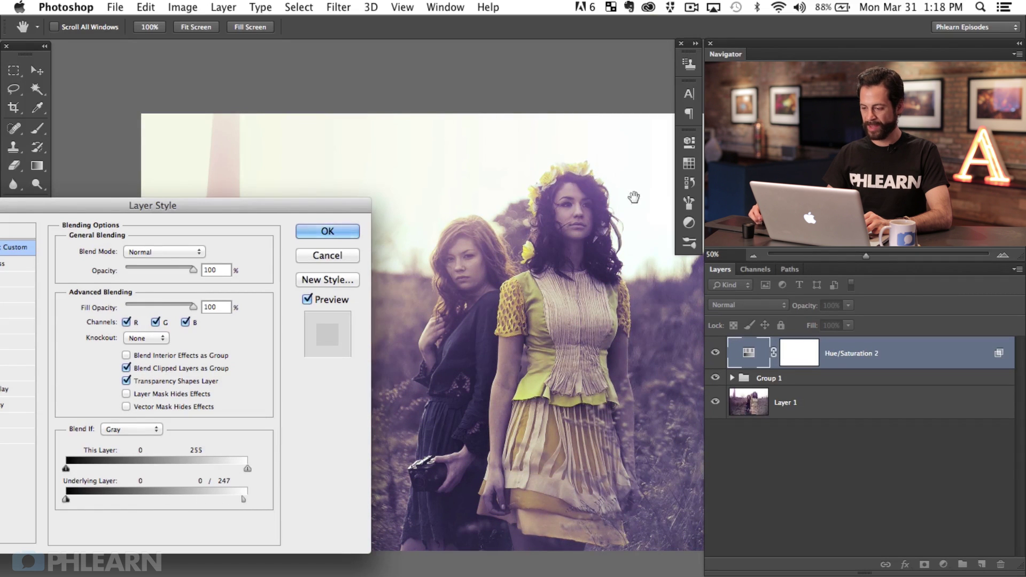
{"action": "left_click_drag", "start_coordinate": [242, 497], "coordinate": [155, 499]}
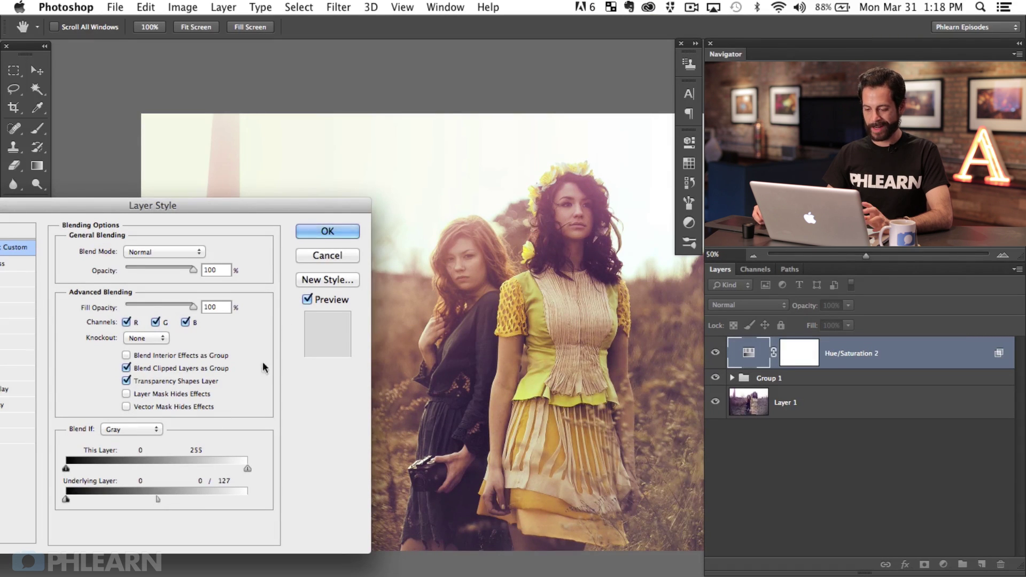
Apply the Blend If settings and toggle Hue/Saturation 2 to compare with and without the blue tint.
{"action": "left_click", "coordinate": [334, 235]}
{"action": "left_click_drag", "start_coordinate": [544, 332], "coordinate": [497, 342]}
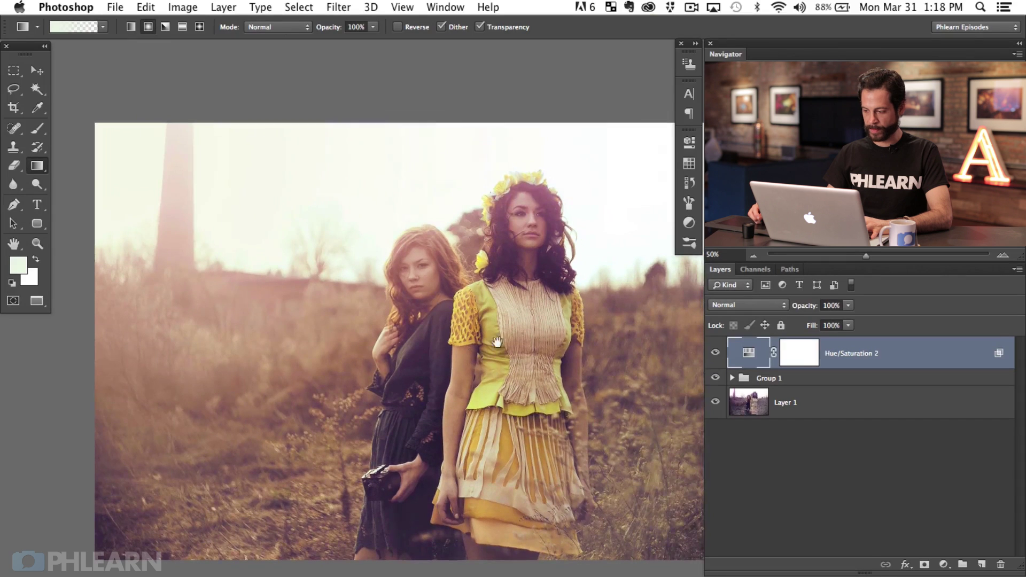
{"action": "left_click", "coordinate": [715, 354]}
{"action": "left_click", "coordinate": [715, 353]}
{"action": "left_click", "coordinate": [716, 351]}
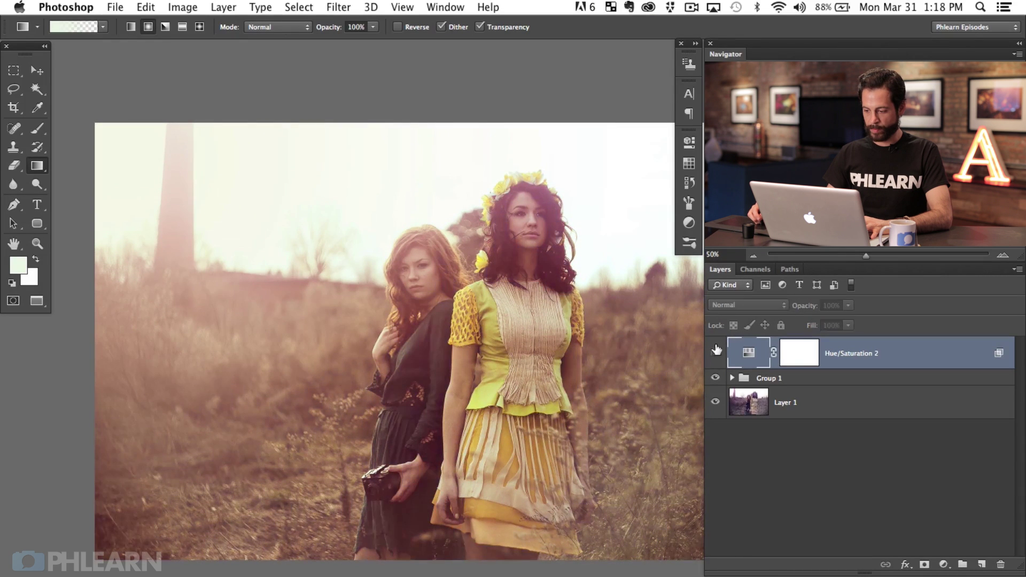
{"action": "left_click", "coordinate": [716, 350]}
{"action": "left_click", "coordinate": [716, 351]}
{"action": "left_click", "coordinate": [716, 352]}
{"action": "left_click", "coordinate": [716, 351]}
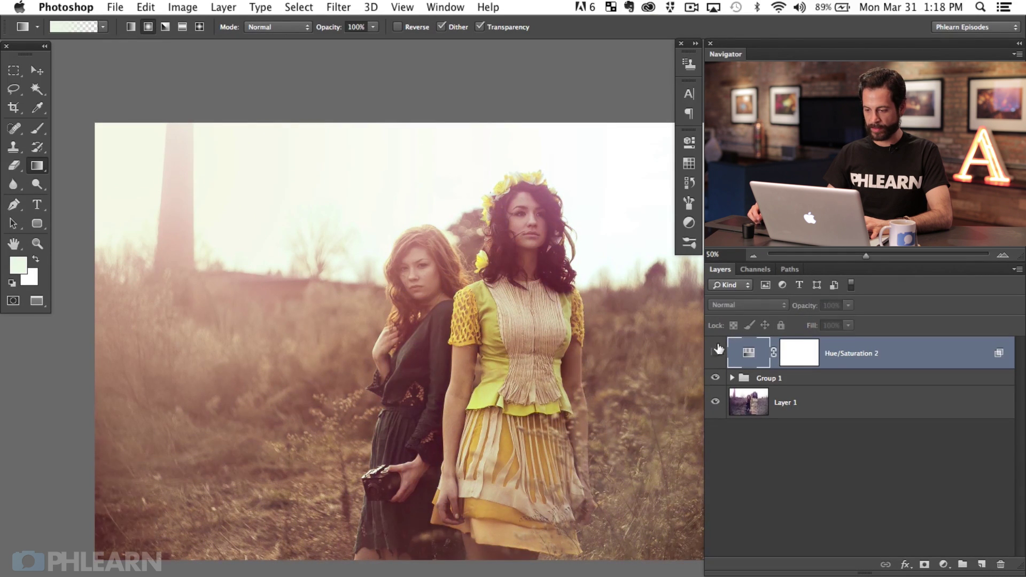
{"action": "left_click", "coordinate": [716, 351]}
{"action": "left_click", "coordinate": [716, 351]}
Recheck the blue shadow tint, leave it visible, and bring up the new adjustment layer list.
{"action": "left_click", "coordinate": [716, 351]}
{"action": "left_click_drag", "start_coordinate": [515, 433], "coordinate": [477, 441]}
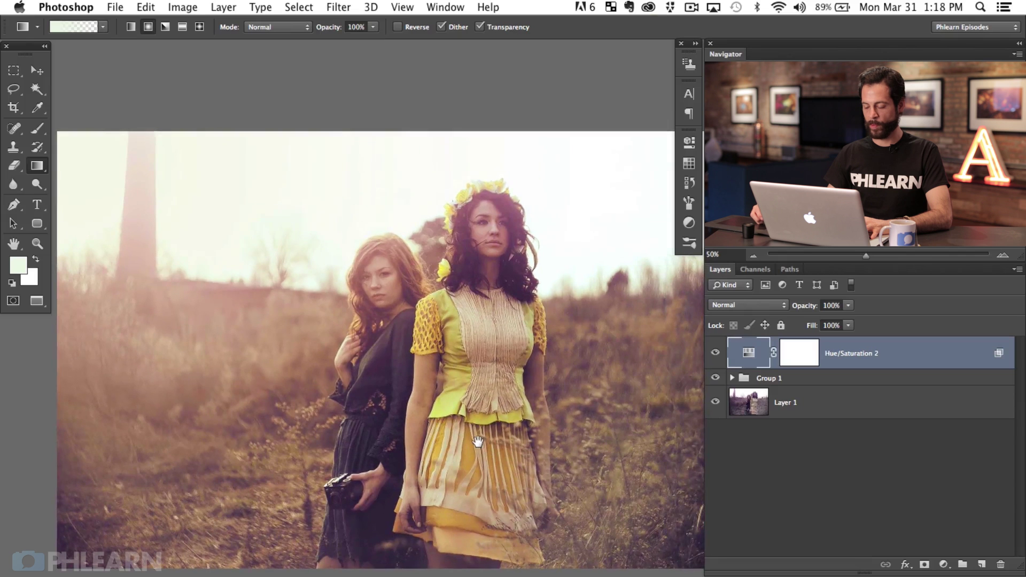
{"action": "left_click", "coordinate": [715, 351]}
{"action": "left_click", "coordinate": [716, 351]}
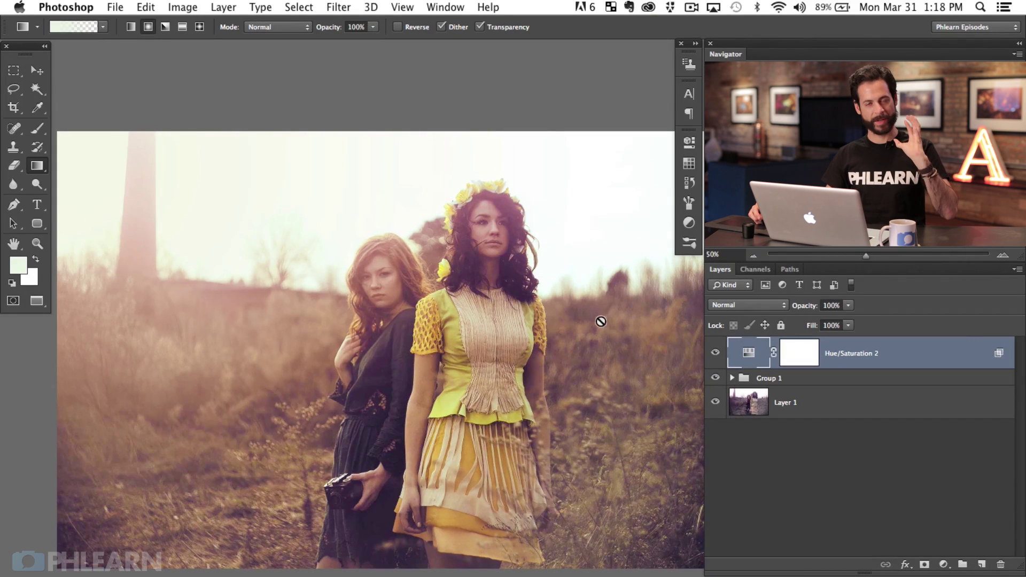
{"action": "left_click", "coordinate": [714, 352]}
{"action": "left_click", "coordinate": [715, 353]}
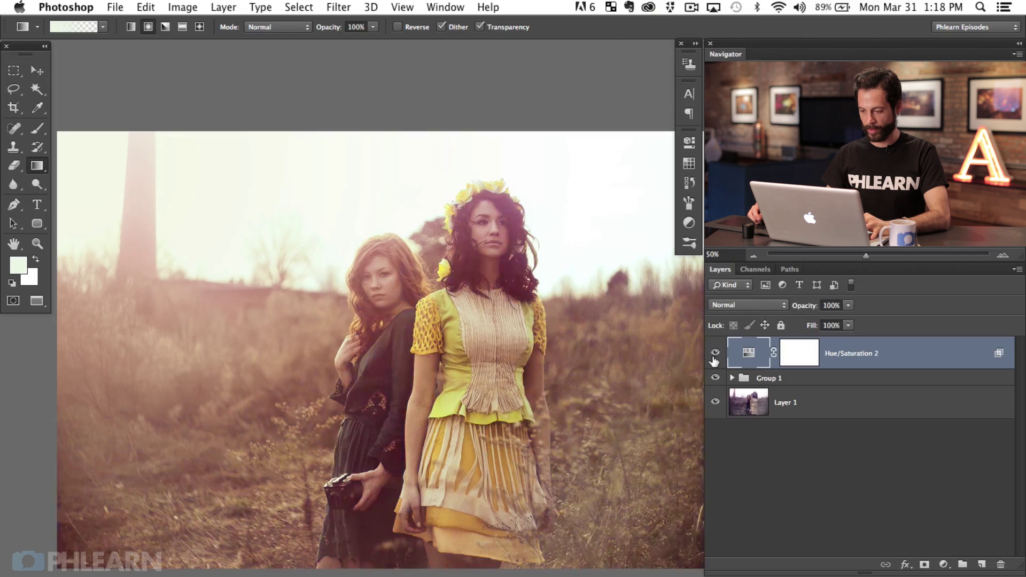
{"action": "left_click", "coordinate": [715, 352]}
{"action": "left_click", "coordinate": [715, 352]}
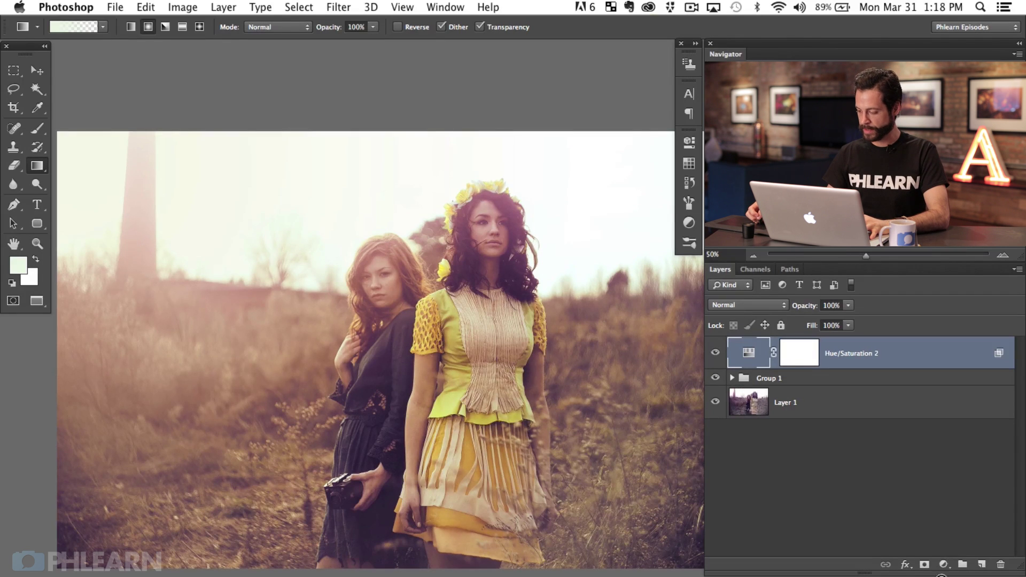
{"action": "left_click", "coordinate": [943, 564]}
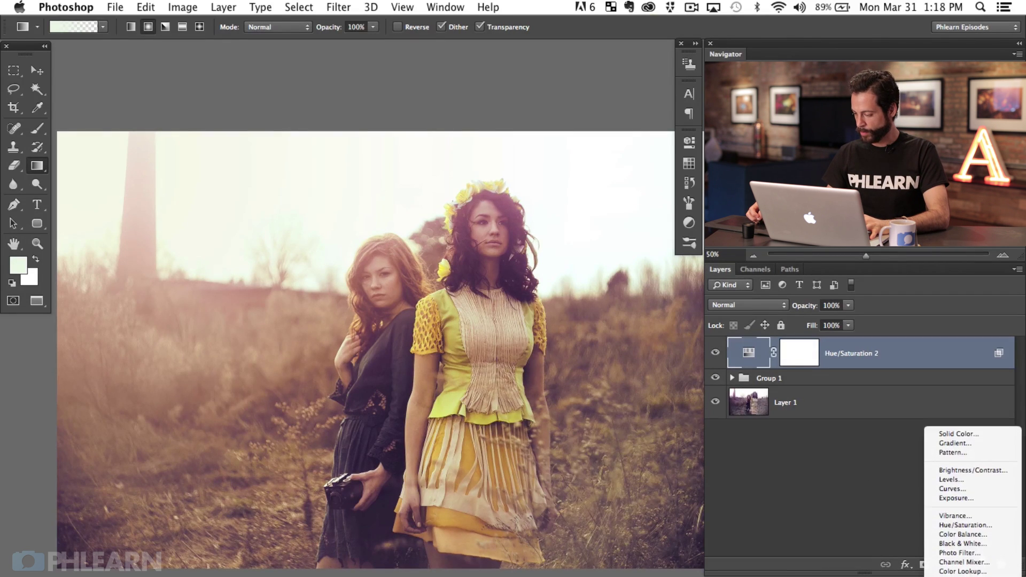
Add a Levels adjustment setting the Blue channel output levels to 17 and 241.
{"action": "left_click", "coordinate": [951, 480]}
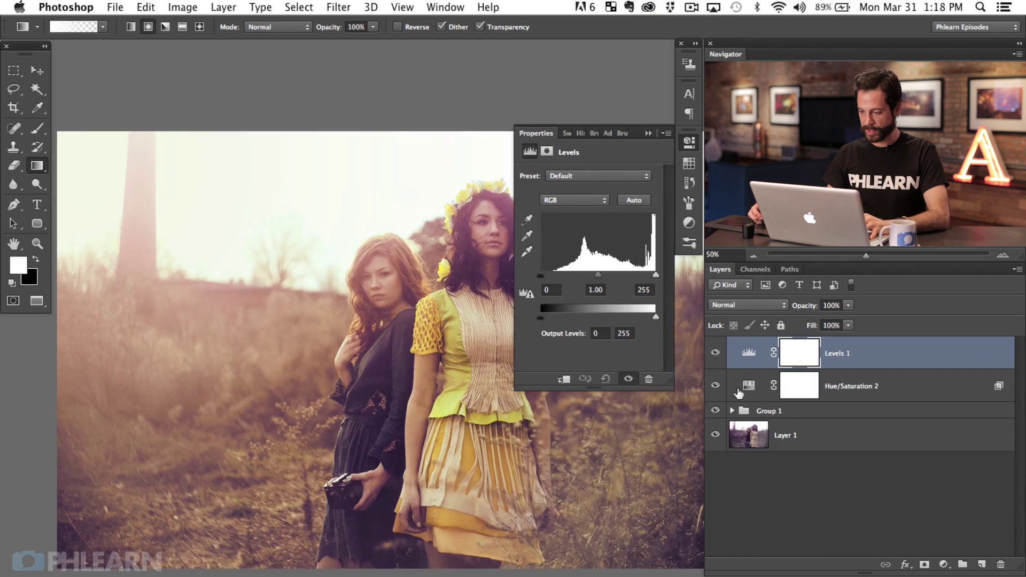
{"action": "left_click_drag", "start_coordinate": [414, 383], "coordinate": [358, 378]}
{"action": "left_click", "coordinate": [564, 198]}
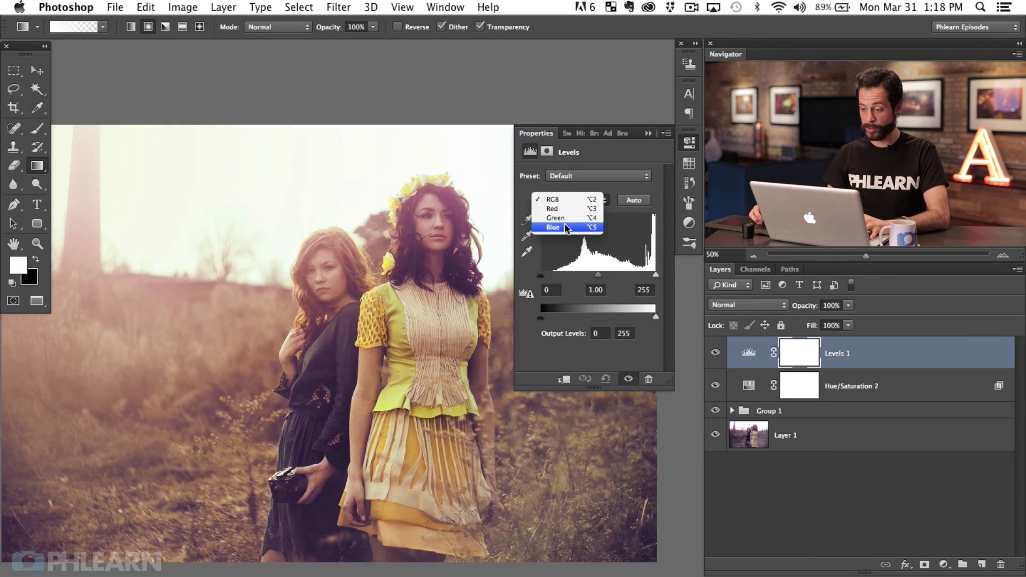
{"action": "left_click", "coordinate": [554, 336]}
{"action": "key", "text": "alt+5"}
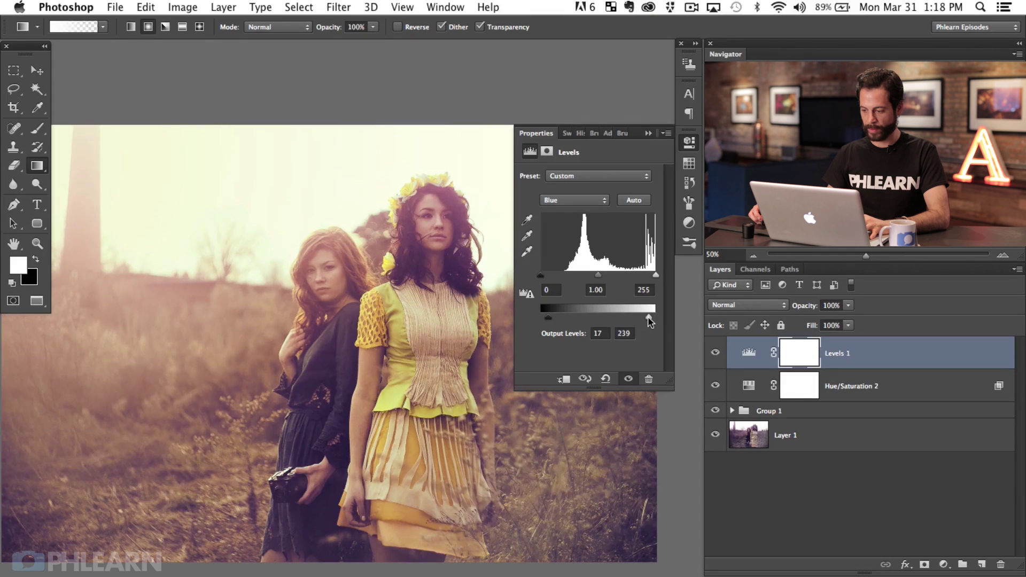
{"action": "left_click_drag", "start_coordinate": [648, 316], "coordinate": [649, 316]}
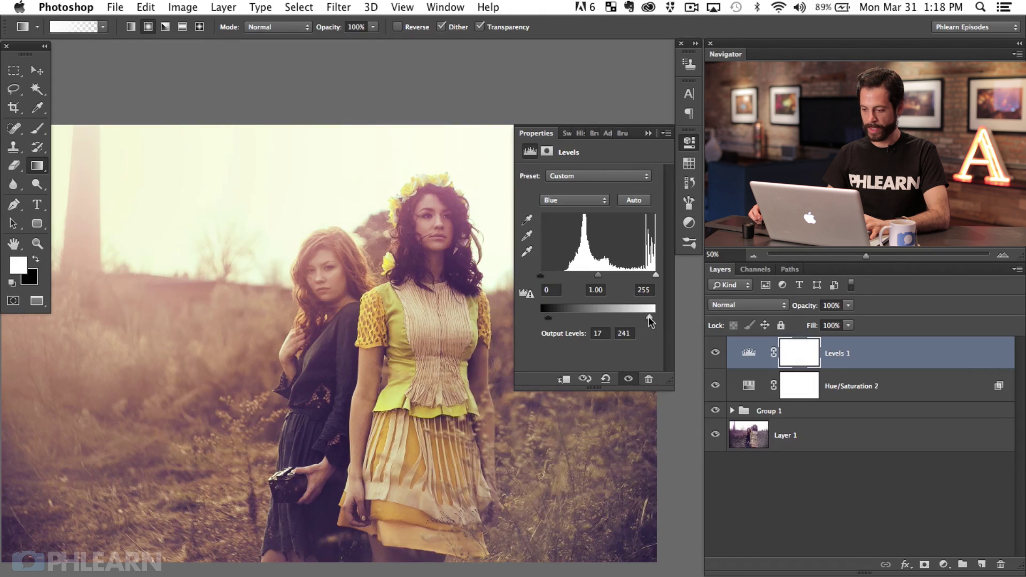
Toggle Levels 1 on and off to compare the tint, then bring up the adjustment layer list.
{"action": "left_click", "coordinate": [715, 354]}
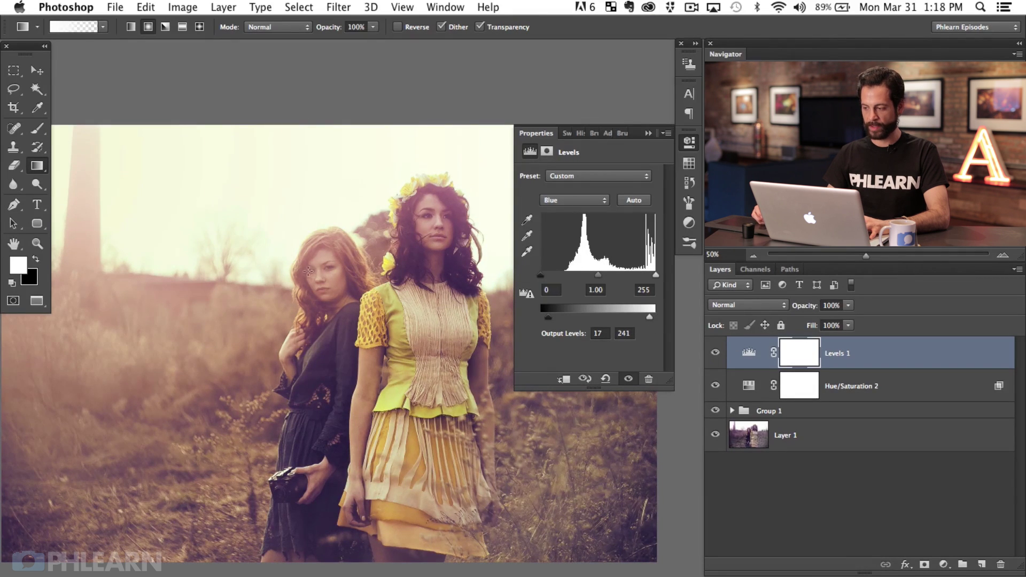
{"action": "scroll", "coordinate": [308, 271], "scroll_direction": "left", "scroll_amount": 3}
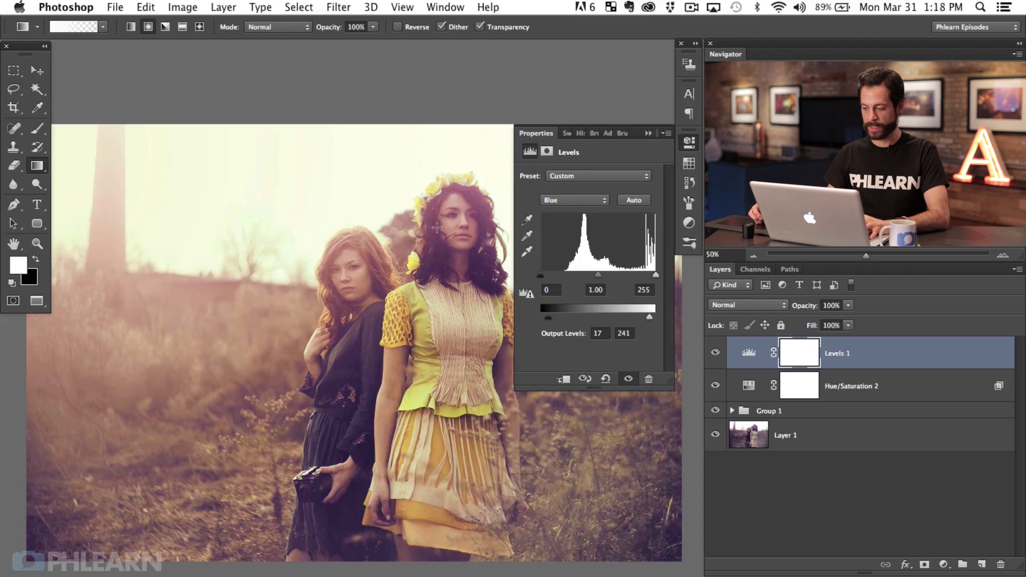
{"action": "left_click", "coordinate": [715, 352]}
{"action": "left_click", "coordinate": [715, 353]}
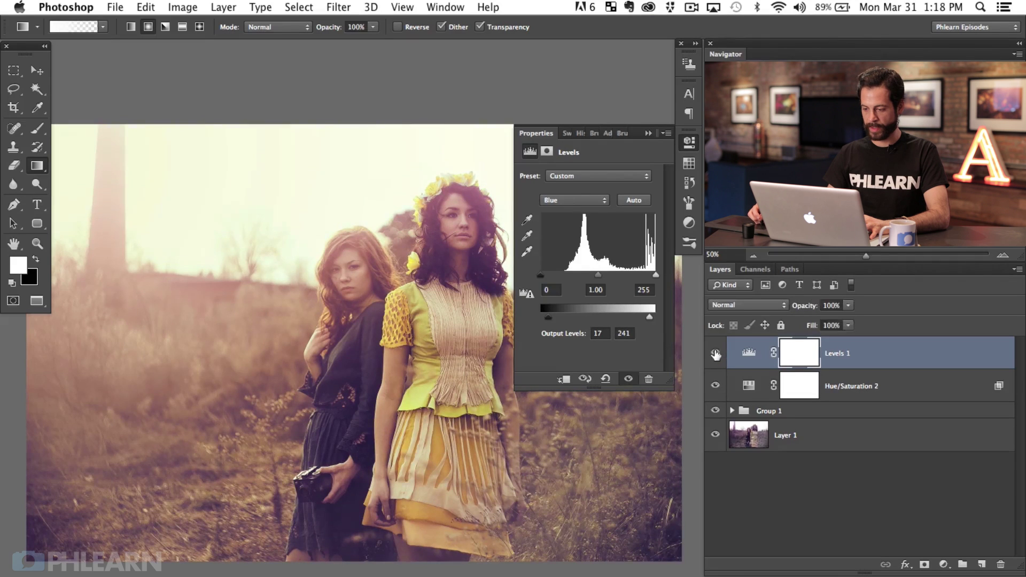
{"action": "left_click", "coordinate": [715, 352]}
{"action": "left_click", "coordinate": [715, 352]}
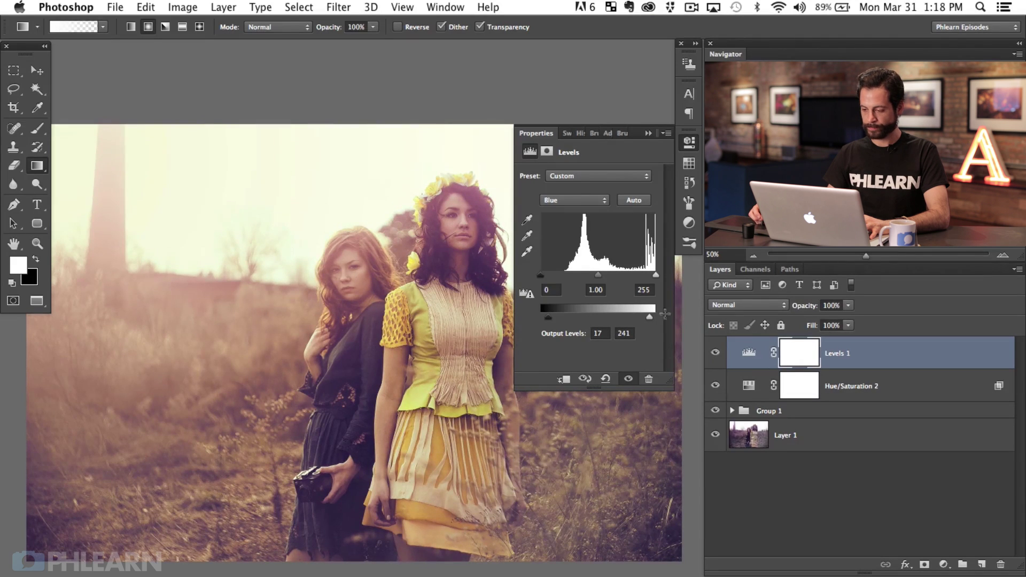
{"action": "left_click", "coordinate": [715, 355]}
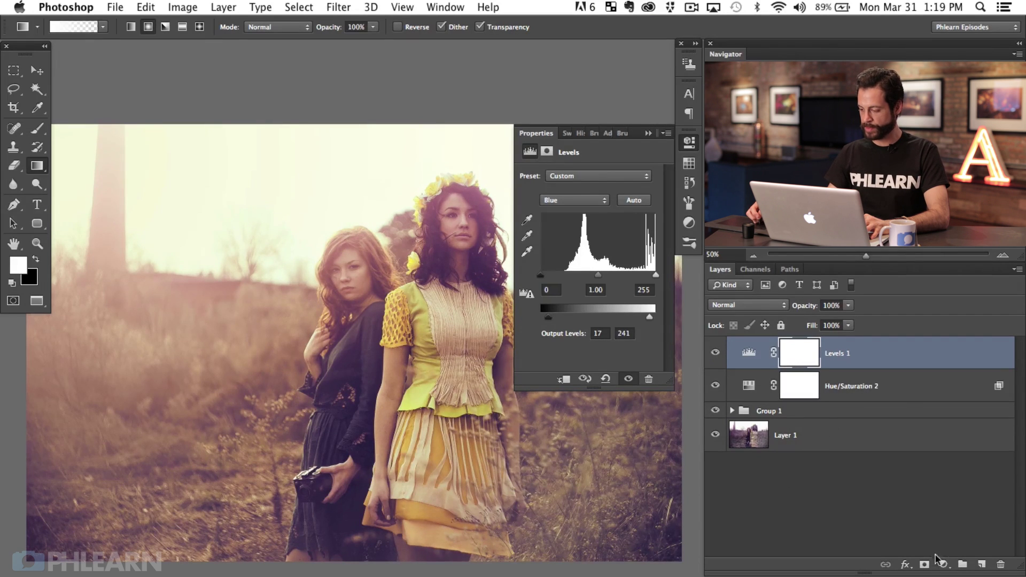
{"action": "left_click", "coordinate": [942, 563]}
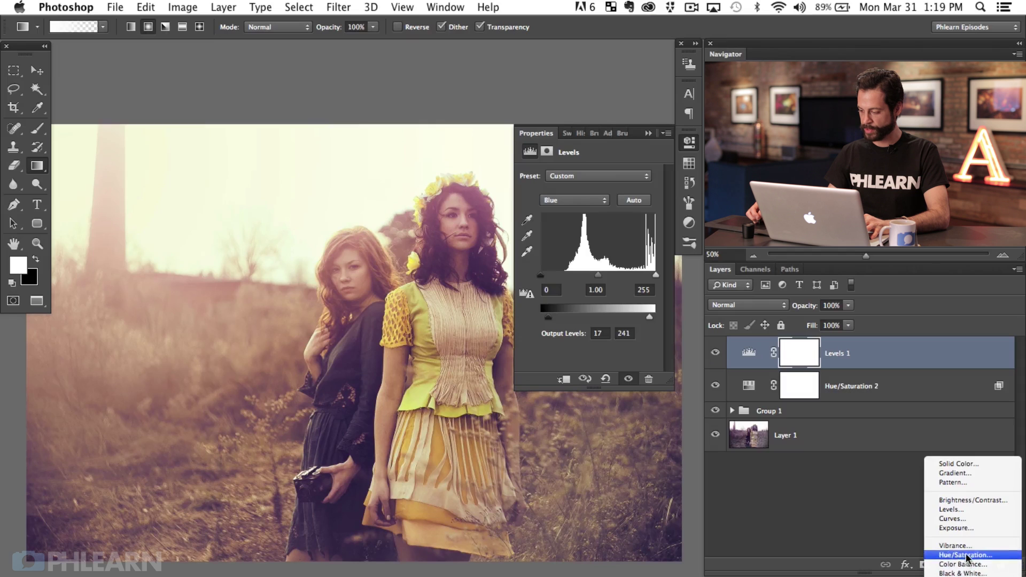
Add a Hue/Saturation layer at Saturation -17, invert its mask, and paint it onto both faces at 20% flow.
{"action": "left_click", "coordinate": [964, 555]}
{"action": "left_click", "coordinate": [579, 255]}
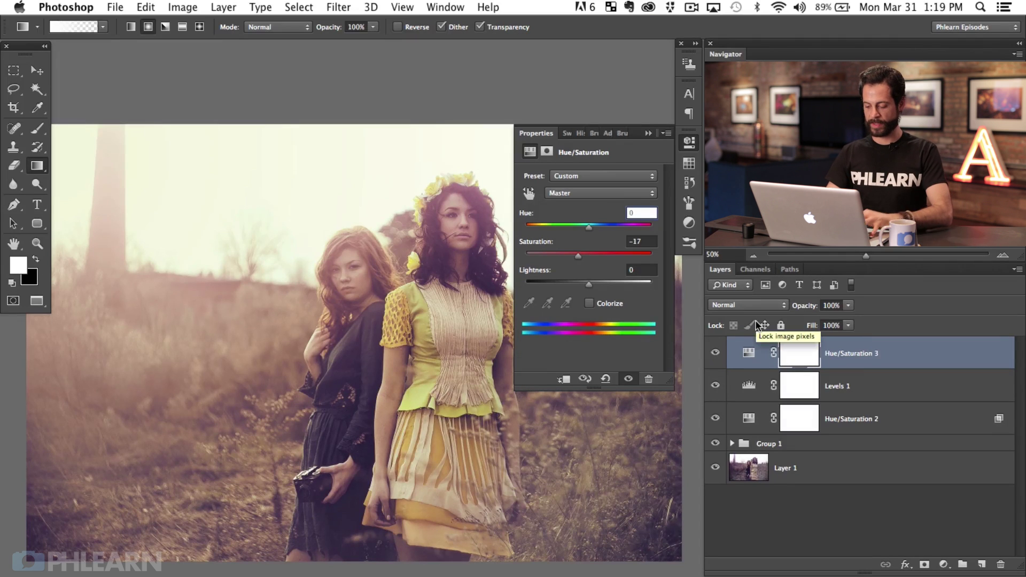
{"action": "key", "text": "super+i"}
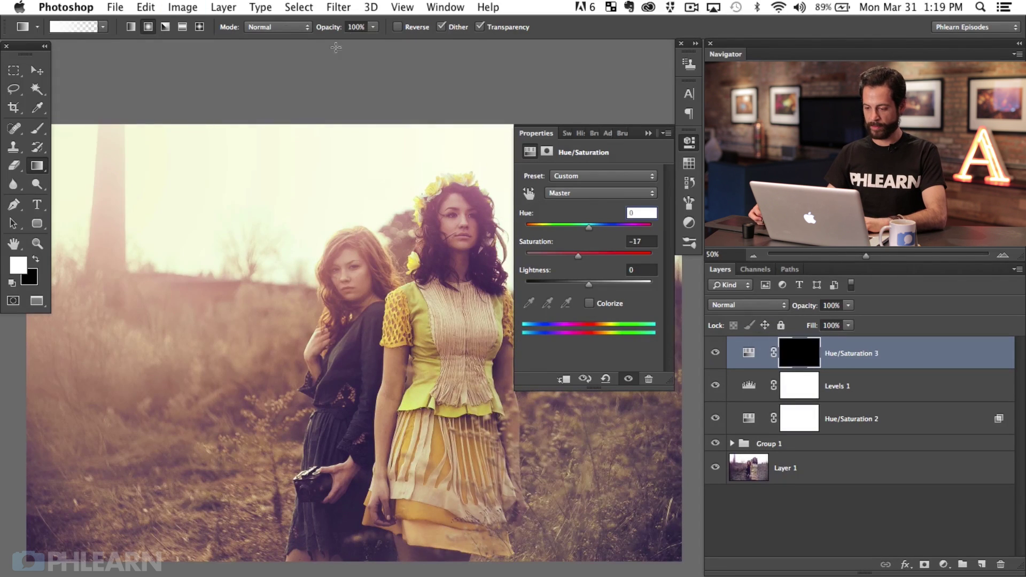
{"action": "key", "text": "b"}
{"action": "key", "text": "shift+2"}
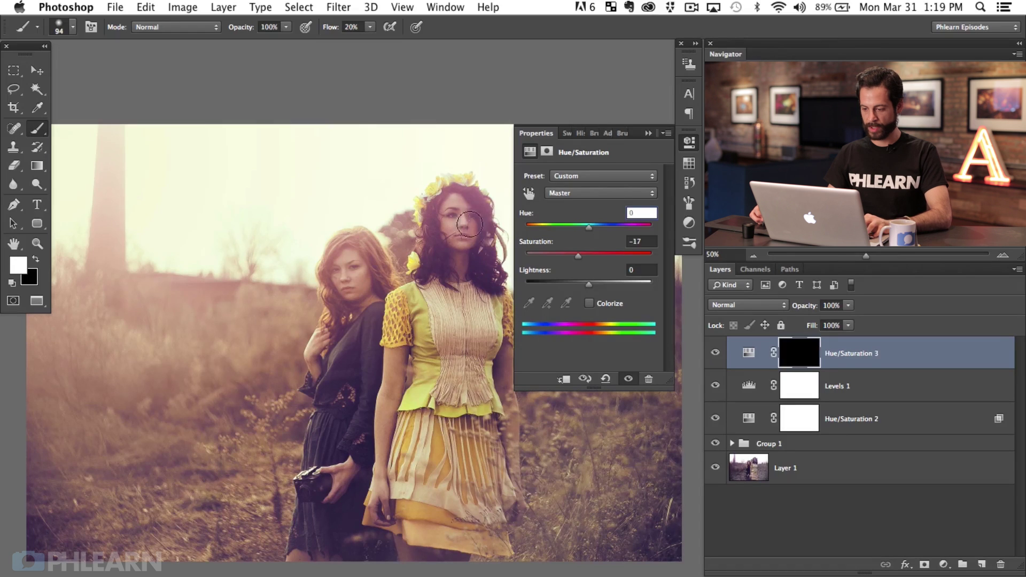
{"action": "mouse_move", "coordinate": [466, 214]}
{"action": "left_mouse_down"}
{"action": "mouse_move", "coordinate": [497, 214]}
{"action": "mouse_move", "coordinate": [443, 214]}
{"action": "mouse_move", "coordinate": [491, 225]}
{"action": "left_mouse_up"}
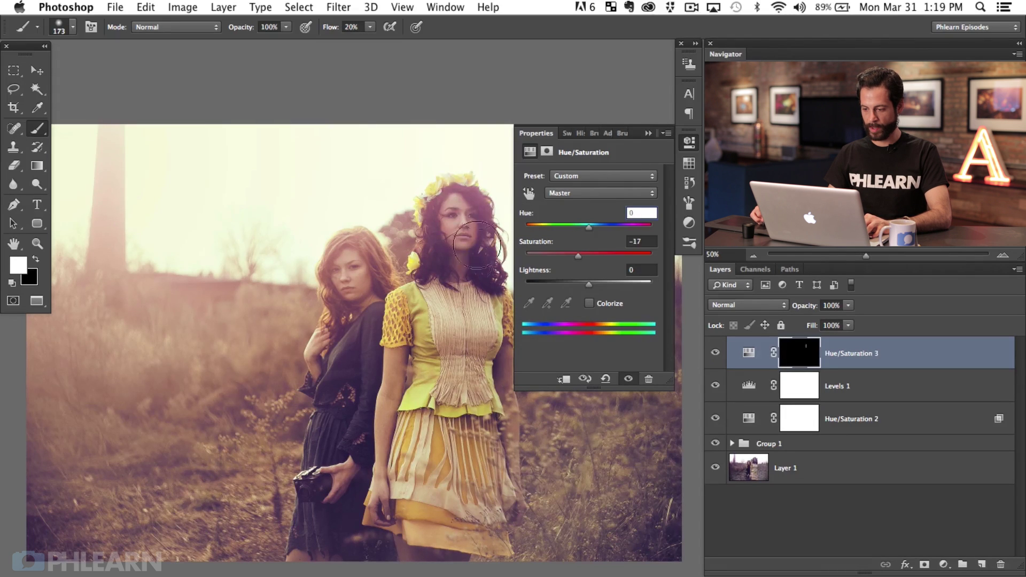
{"action": "mouse_move", "coordinate": [488, 277]}
{"action": "left_mouse_down"}
{"action": "mouse_move", "coordinate": [455, 179]}
{"action": "mouse_move", "coordinate": [438, 200]}
{"action": "mouse_move", "coordinate": [443, 260]}
{"action": "left_mouse_up"}
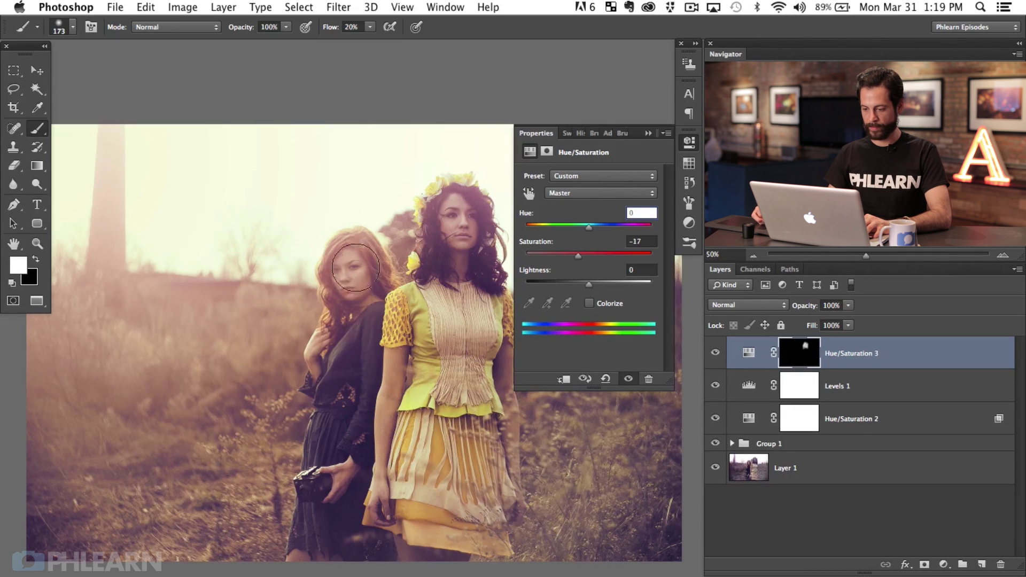
{"action": "left_click_drag", "start_coordinate": [361, 267], "coordinate": [358, 269]}
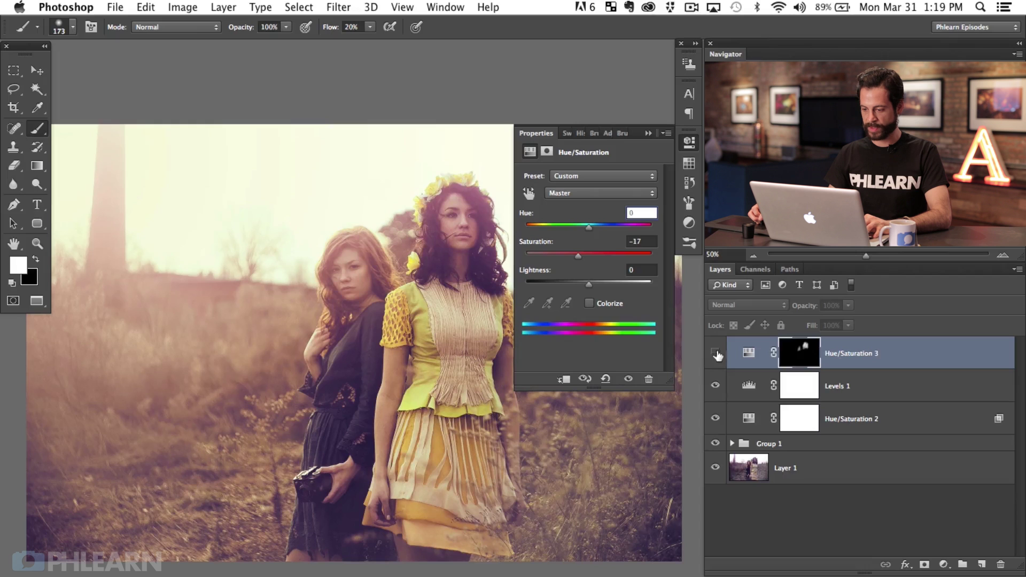
Zoom in to 100% on the faces and toggle the desaturation to compare.
{"action": "key", "text": "super+plus"}
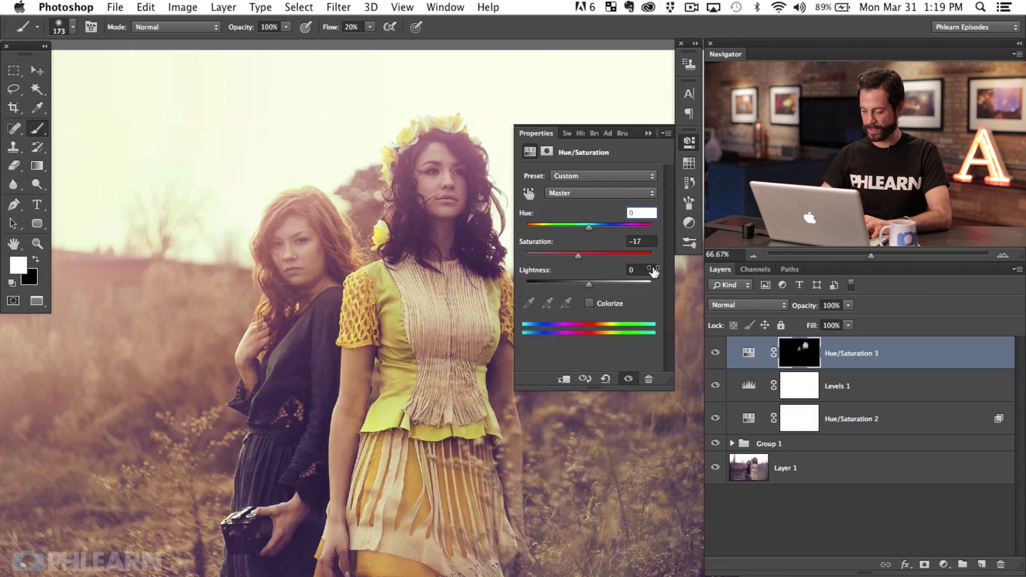
{"action": "key", "text": "super+plus"}
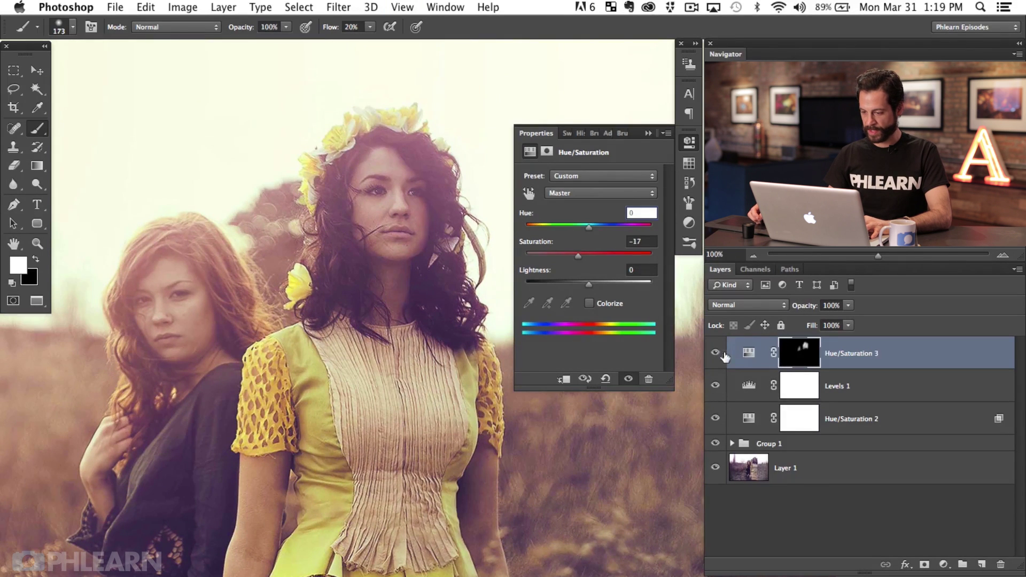
{"action": "left_click", "coordinate": [715, 352]}
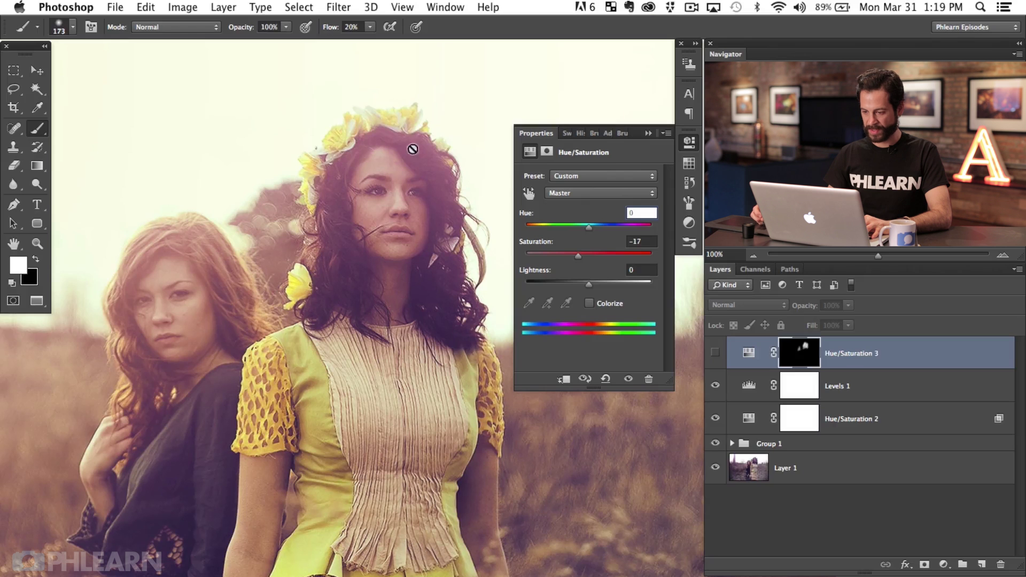
{"action": "left_click", "coordinate": [714, 354]}
{"action": "left_click", "coordinate": [714, 352]}
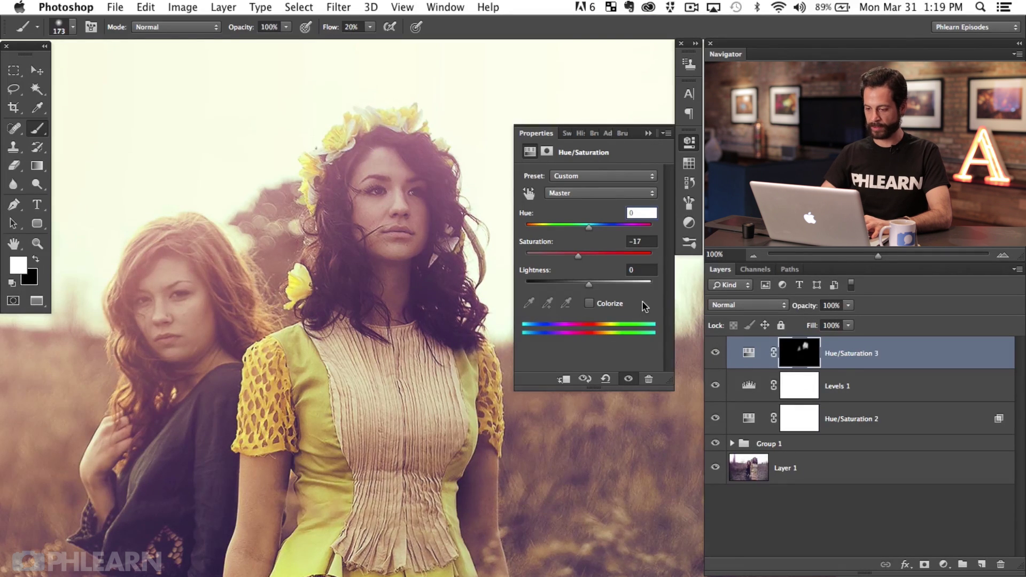
{"action": "key", "text": "super+minus"}
{"action": "key", "text": "super+minus"}
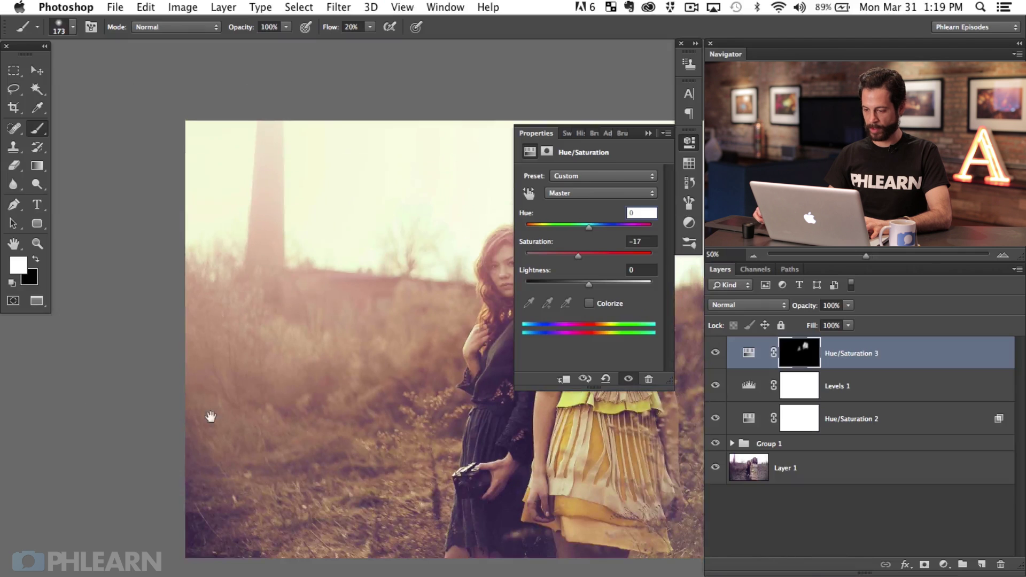
Set Hue/Saturation 3 opacity to 78%, compare, and select the three adjustment layers.
{"action": "left_click", "coordinate": [689, 142]}
{"action": "scroll", "coordinate": [641, 213], "scroll_direction": "right", "scroll_amount": 3}
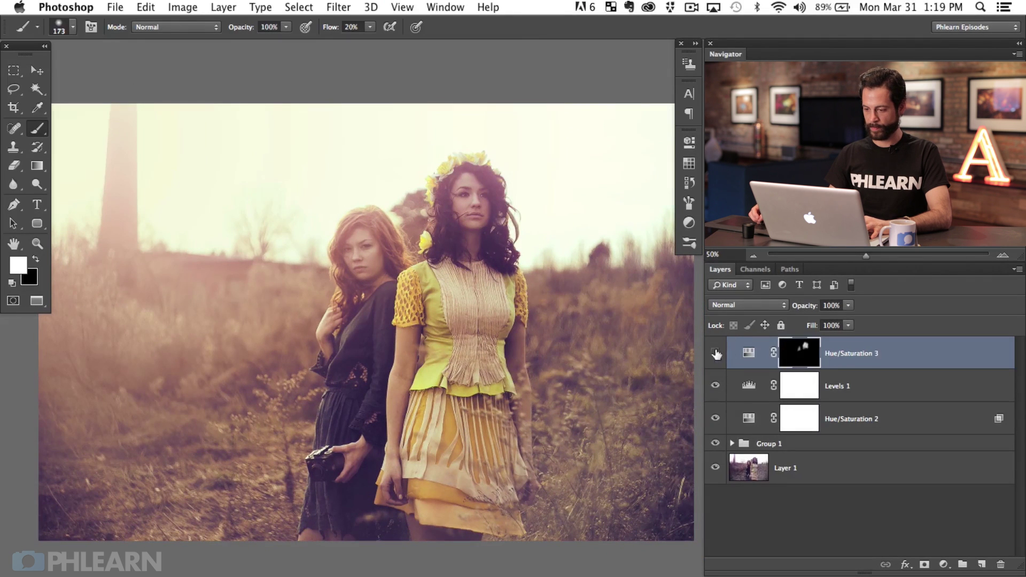
{"action": "left_click_drag", "start_coordinate": [806, 307], "coordinate": [801, 310]}
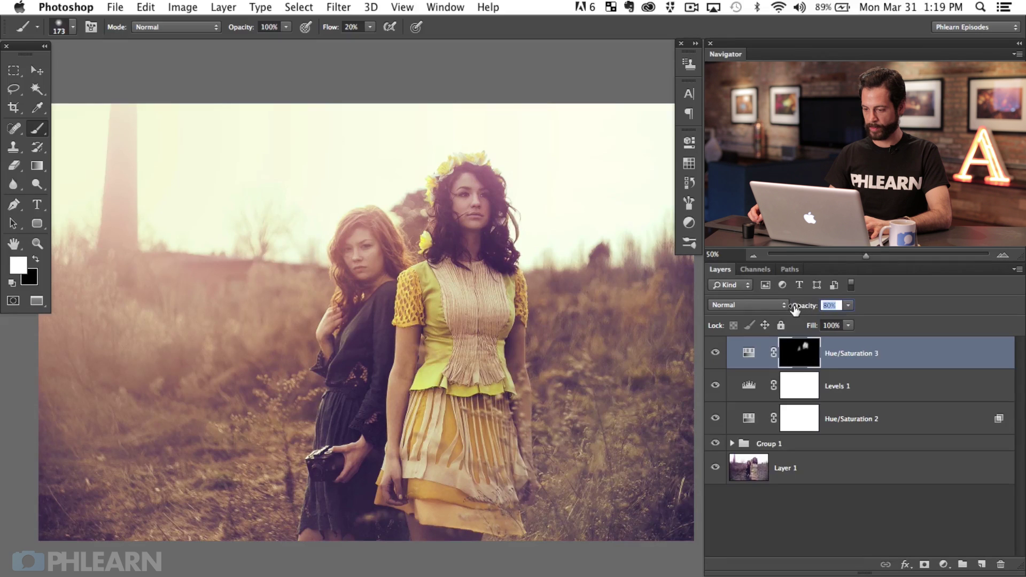
{"action": "left_click", "coordinate": [715, 352]}
{"action": "left_click", "coordinate": [714, 352]}
{"action": "left_click", "coordinate": [715, 352]}
{"action": "left_click", "coordinate": [715, 351]}
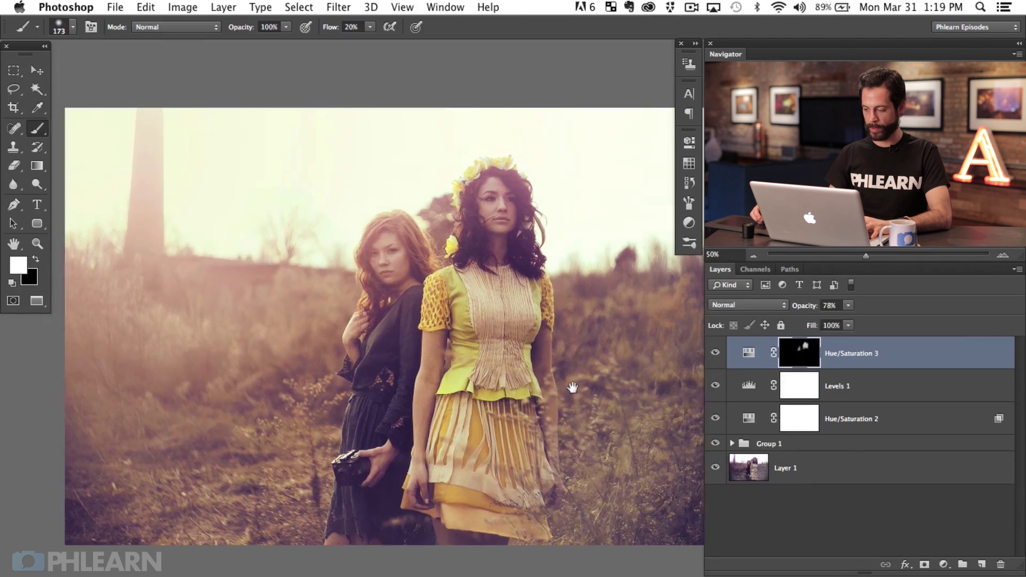
{"action": "scroll", "coordinate": [570, 389], "scroll_direction": "left", "scroll_amount": 2}
{"action": "left_click", "coordinate": [866, 409], "text": "shift"}
Group the three adjustments as Group 2 and toggle Groups 1 and 2 to compare against the original.
{"action": "key", "text": "super+g"}
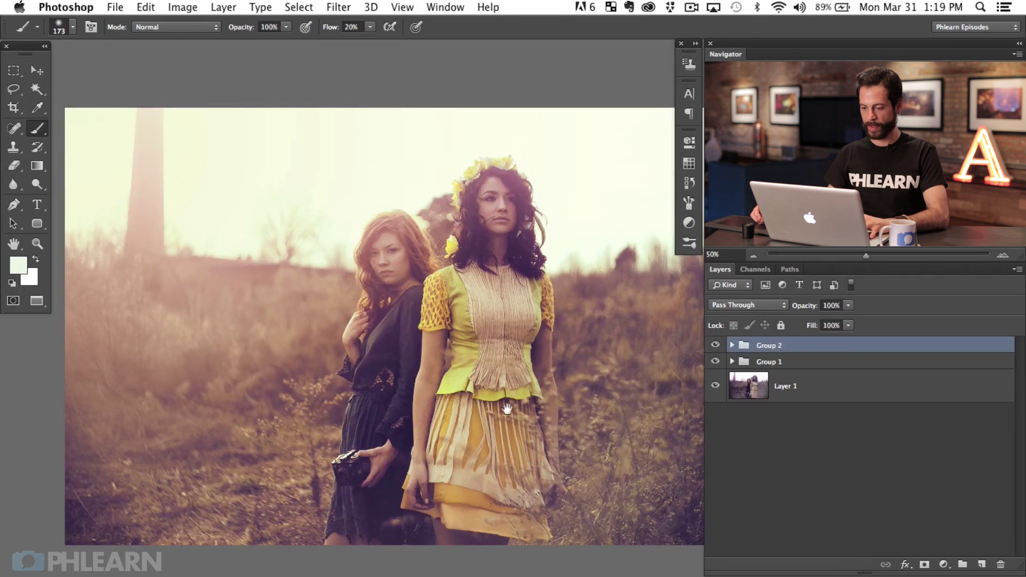
{"action": "left_click", "coordinate": [715, 345]}
{"action": "left_click", "coordinate": [714, 362]}
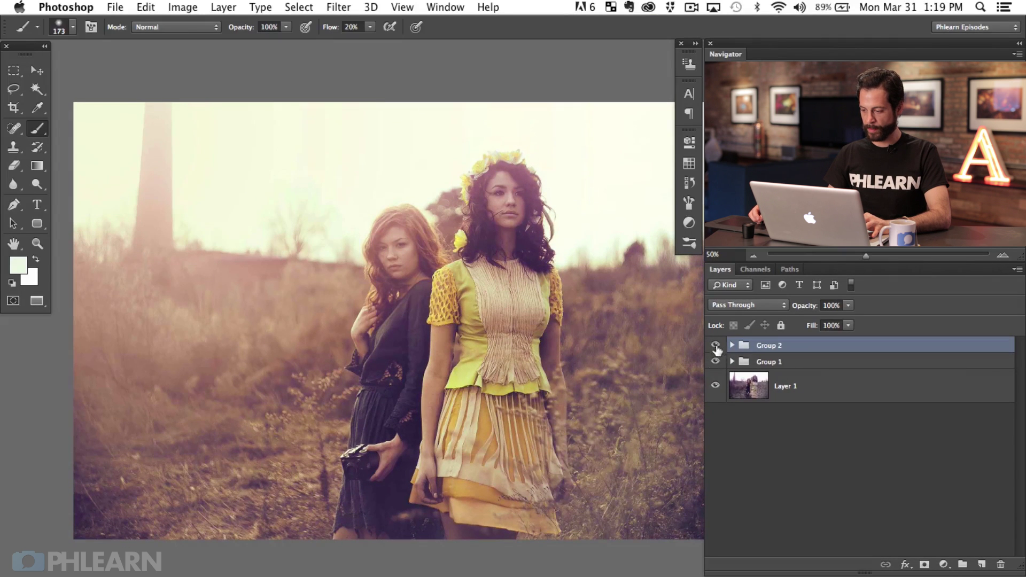
{"action": "scroll", "coordinate": [600, 412], "scroll_direction": "right", "scroll_amount": 2}
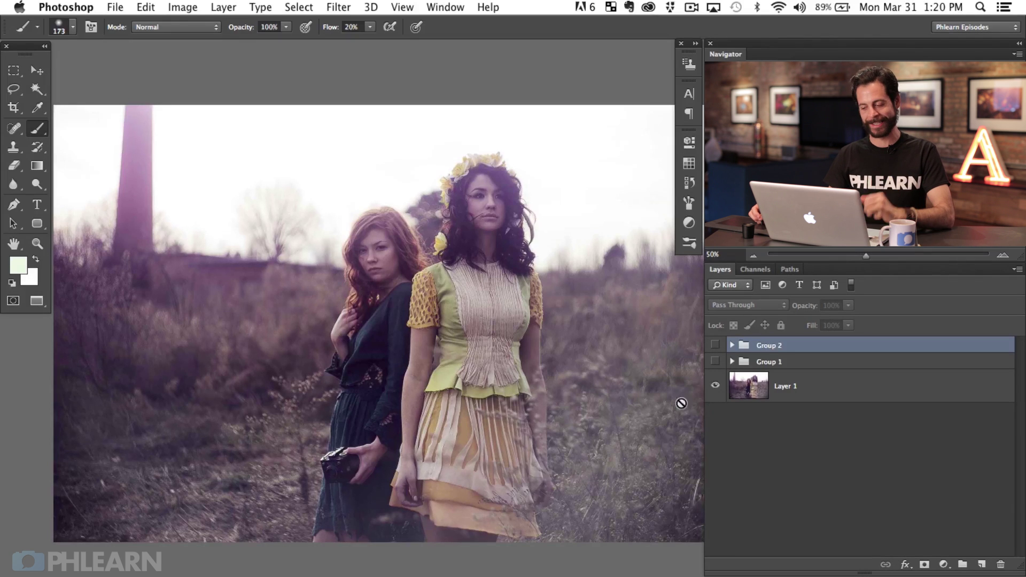
{"action": "left_click", "coordinate": [714, 362]}
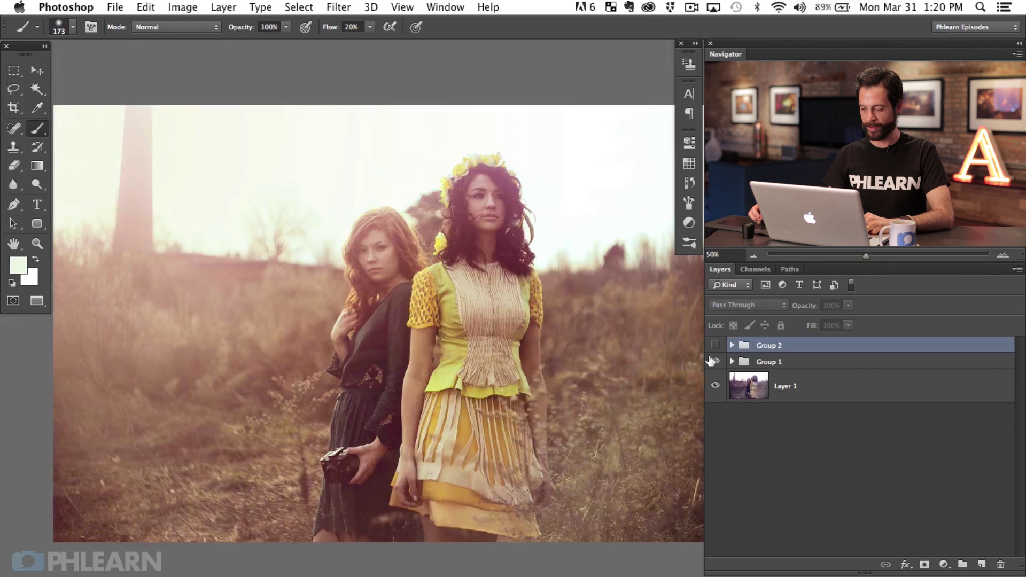
{"action": "left_click", "coordinate": [715, 346]}
{"action": "left_click", "coordinate": [716, 346]}
{"action": "left_click", "coordinate": [715, 346]}
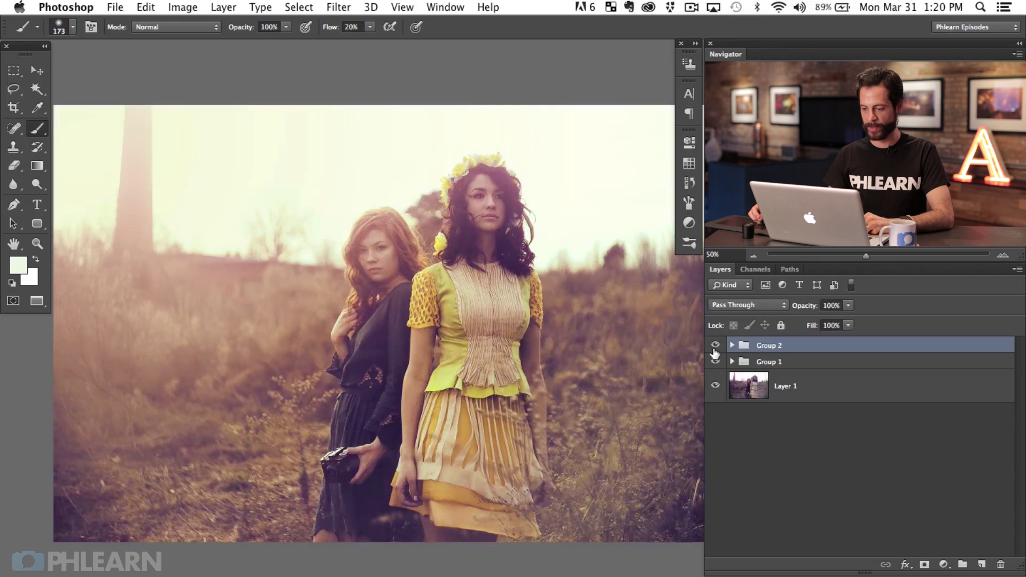
{"action": "left_click", "coordinate": [715, 347]}
{"action": "left_click", "coordinate": [715, 347]}
{"action": "left_click", "coordinate": [715, 348]}
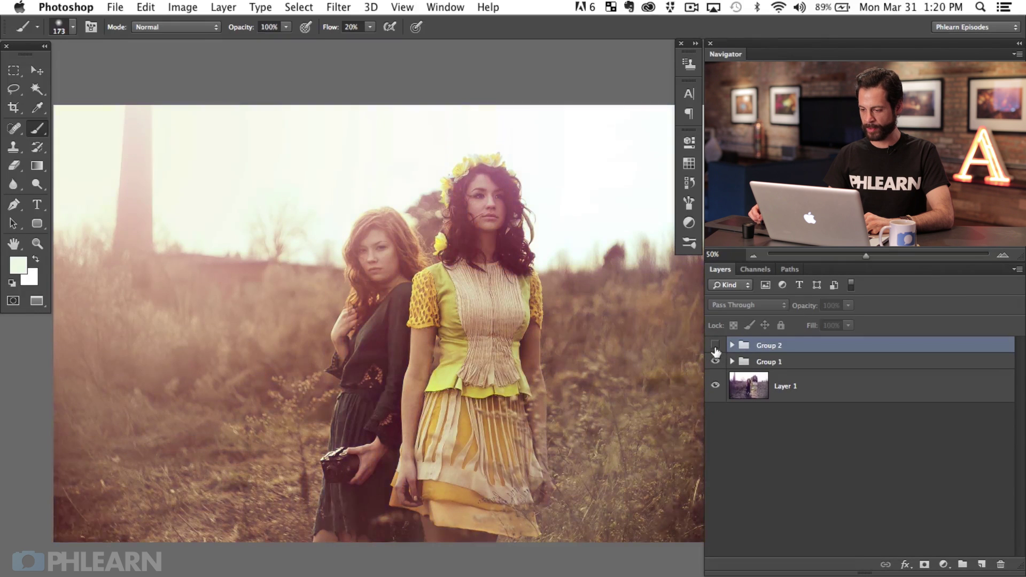
{"action": "left_click", "coordinate": [715, 348]}
Lower Group 2's opacity to 73% and toggle it to check the result.
{"action": "left_click_drag", "start_coordinate": [812, 308], "coordinate": [789, 313]}
{"action": "left_click", "coordinate": [716, 346]}
{"action": "left_click", "coordinate": [715, 346]}
{"action": "left_click", "coordinate": [716, 345]}
{"action": "left_click", "coordinate": [719, 346]}
{"action": "mouse_move", "coordinate": [555, 398]}
{"action": "left_mouse_down"}
{"action": "mouse_move", "coordinate": [544, 403]}
{"action": "mouse_move", "coordinate": [542, 390]}
{"action": "mouse_move", "coordinate": [523, 410]}
{"action": "left_mouse_up"}
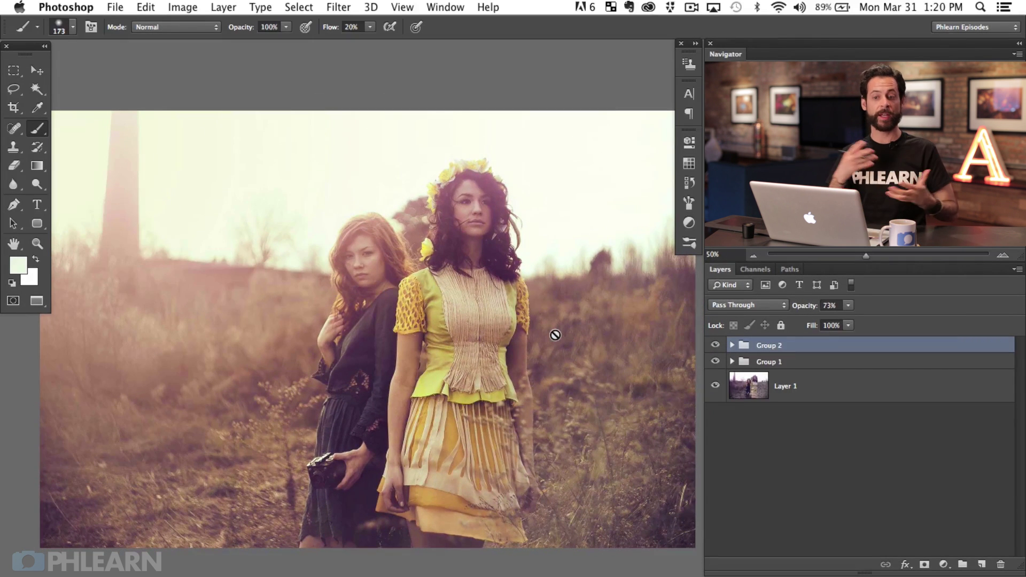